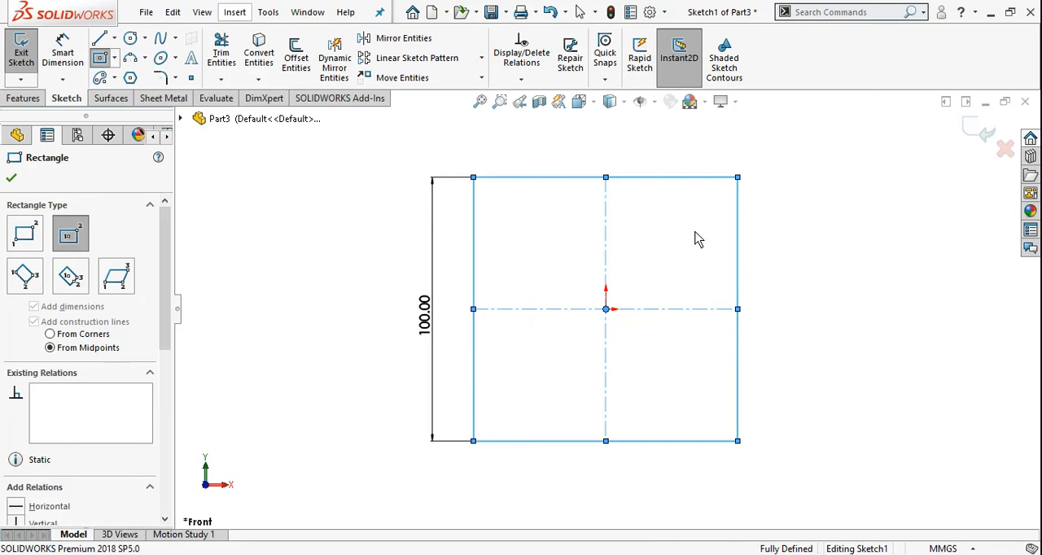
left_click(836, 285)
left_click(827, 298)
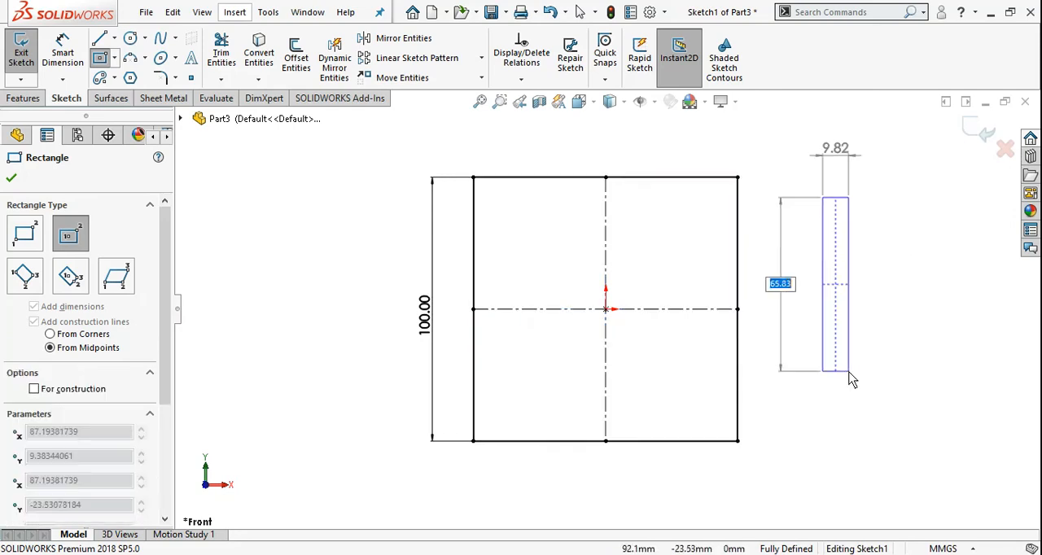
key("Escape")
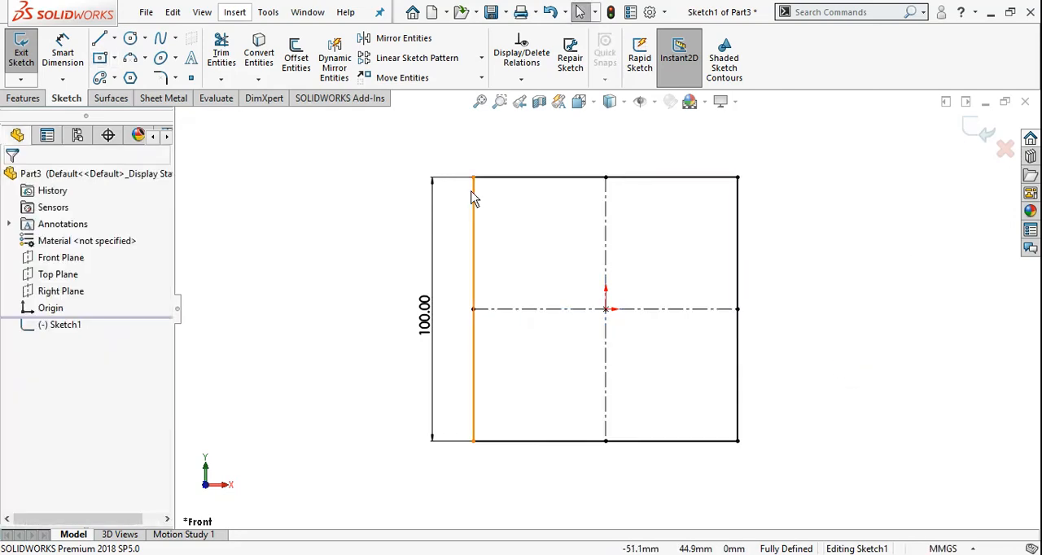
Round all four corners of the 100 mm square with 15 mm radius sketch fillets.
left_click(175, 78)
left_click(196, 98)
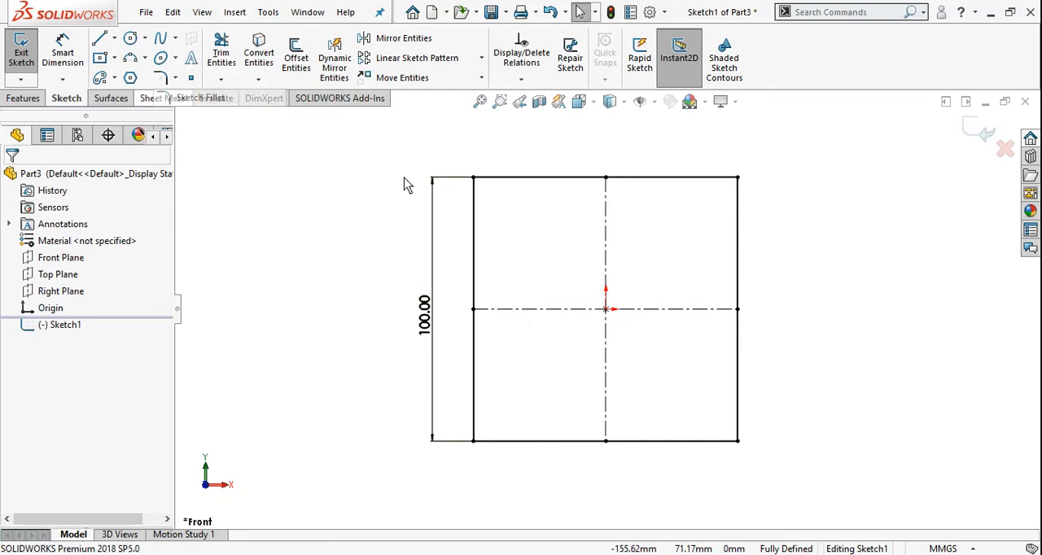
type("15")
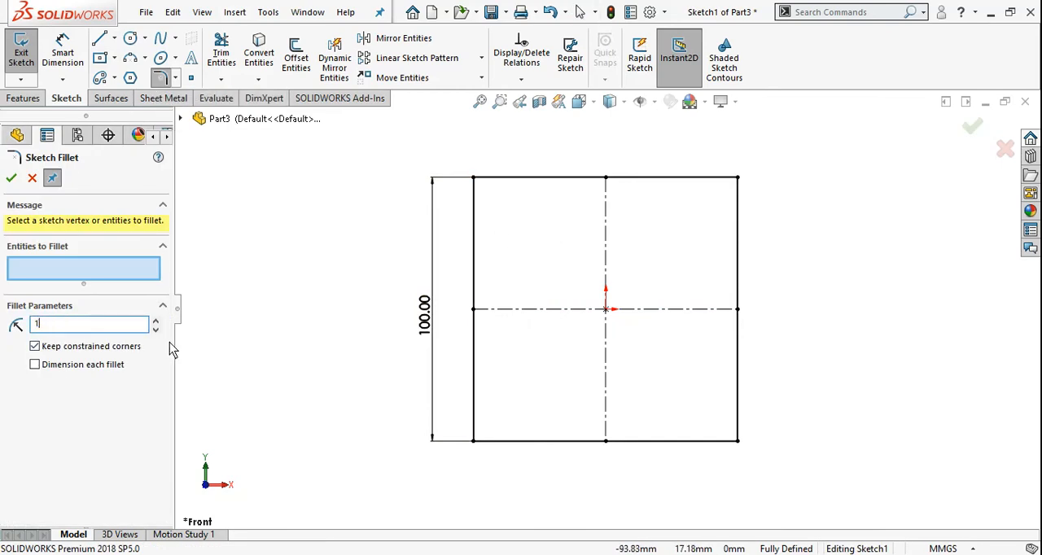
left_click(475, 178)
left_click(550, 298)
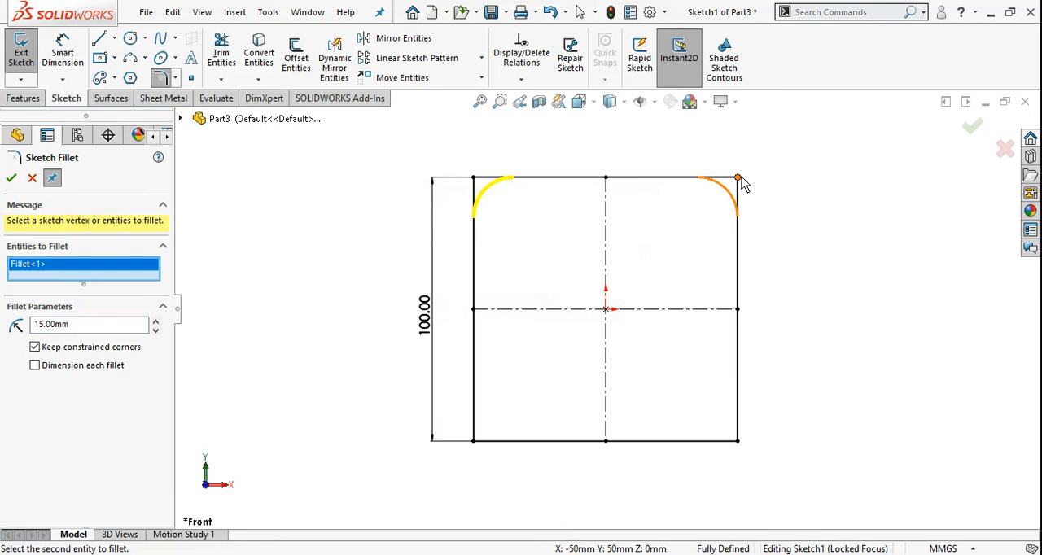
left_click(739, 178)
left_click(559, 298)
left_click(473, 440)
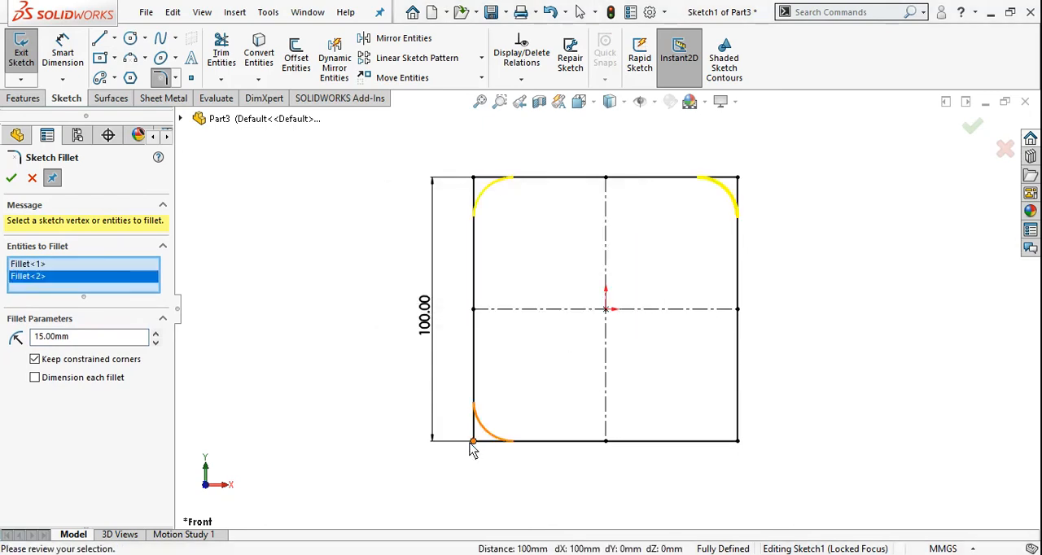
left_click(574, 299)
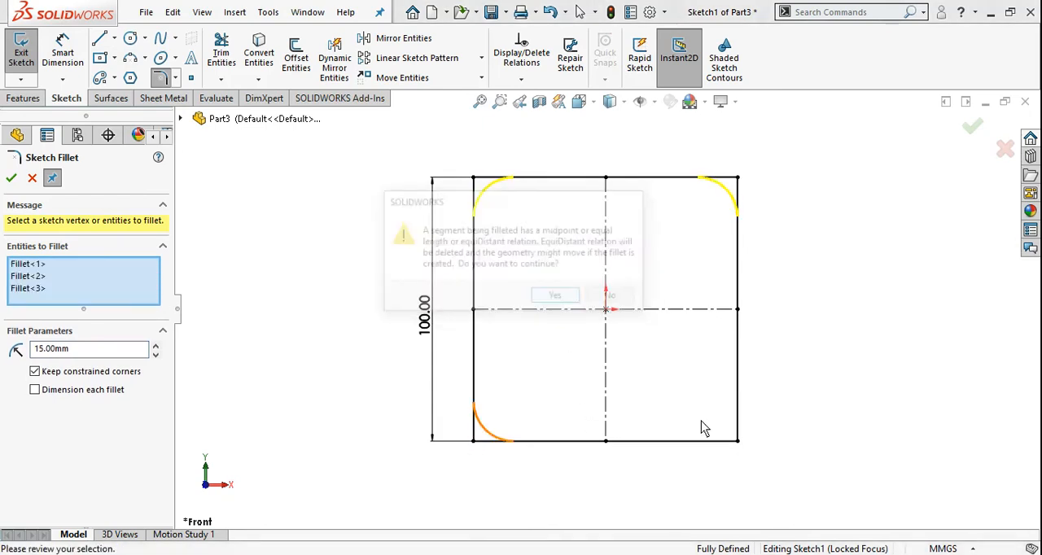
left_click(739, 441)
left_click(566, 298)
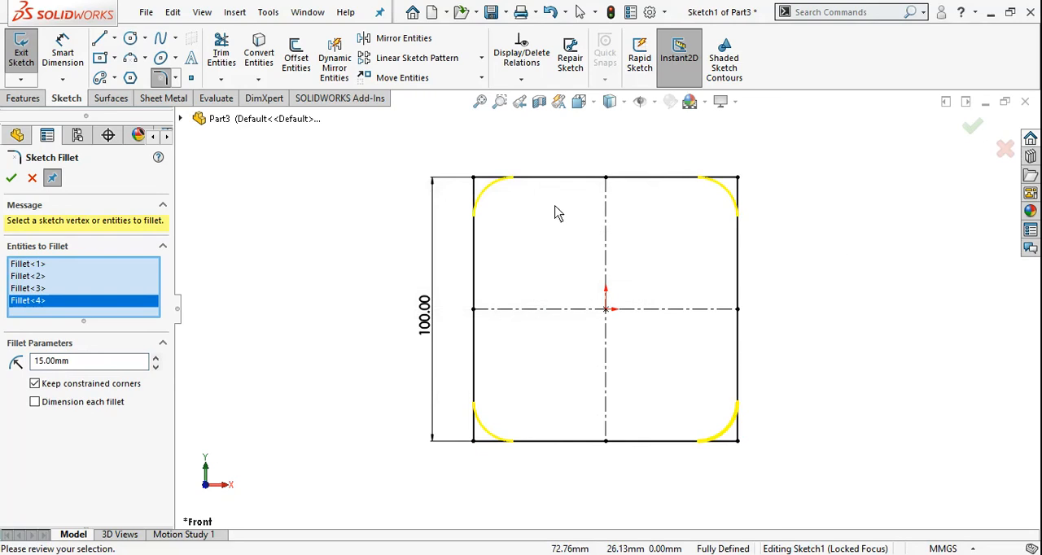
left_click(12, 178)
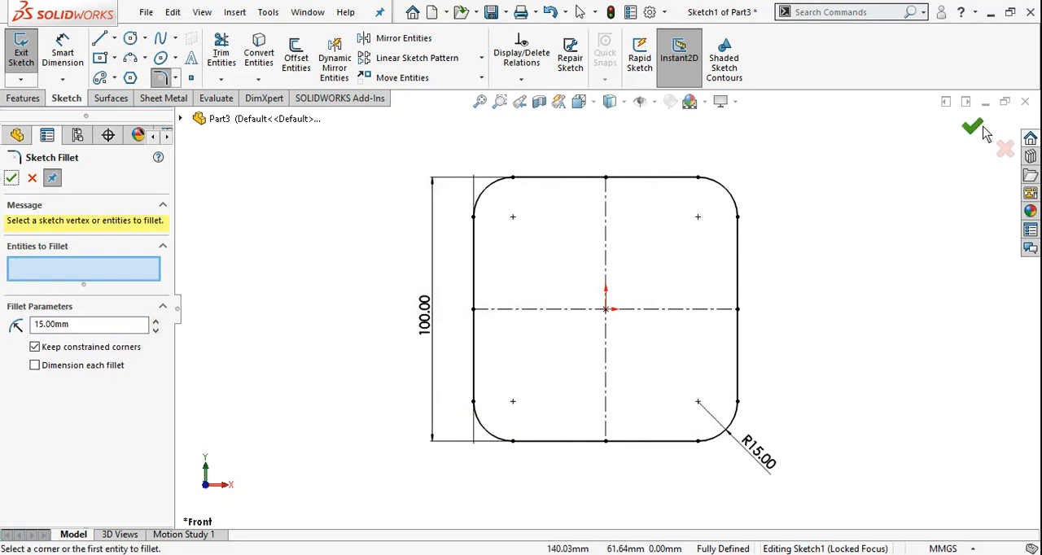
Draw two circles of 5 mm radius centred on the arc centres of the two upper corner fillets, and exit the sketch.
scroll(660, 224, "down", 1)
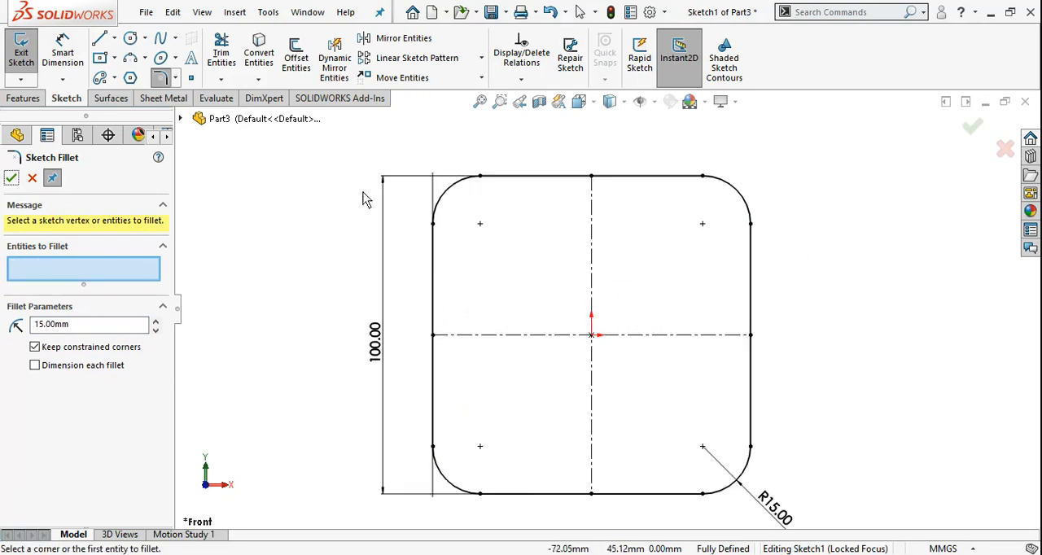
left_click(130, 38)
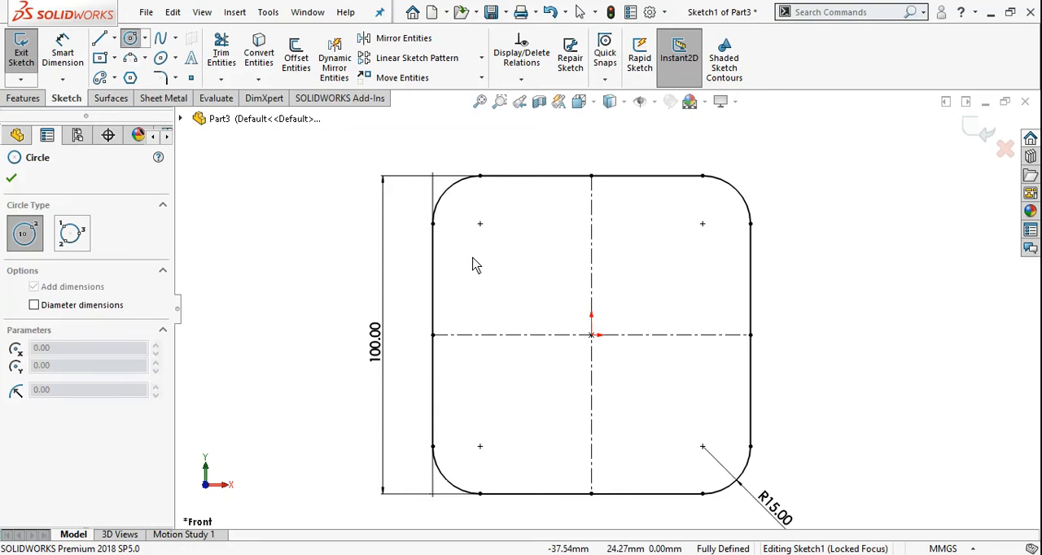
left_click(480, 225)
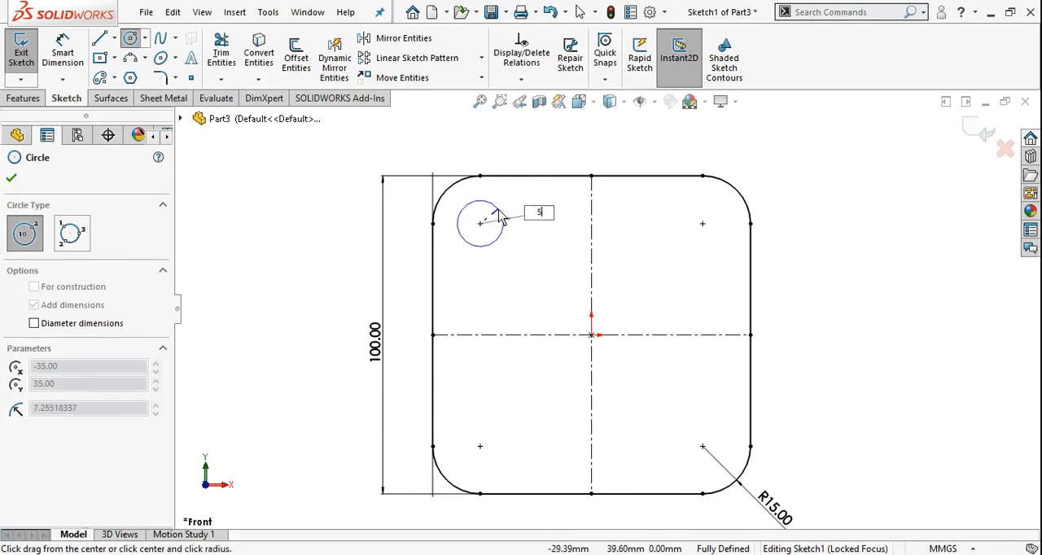
type("5")
key("Return")
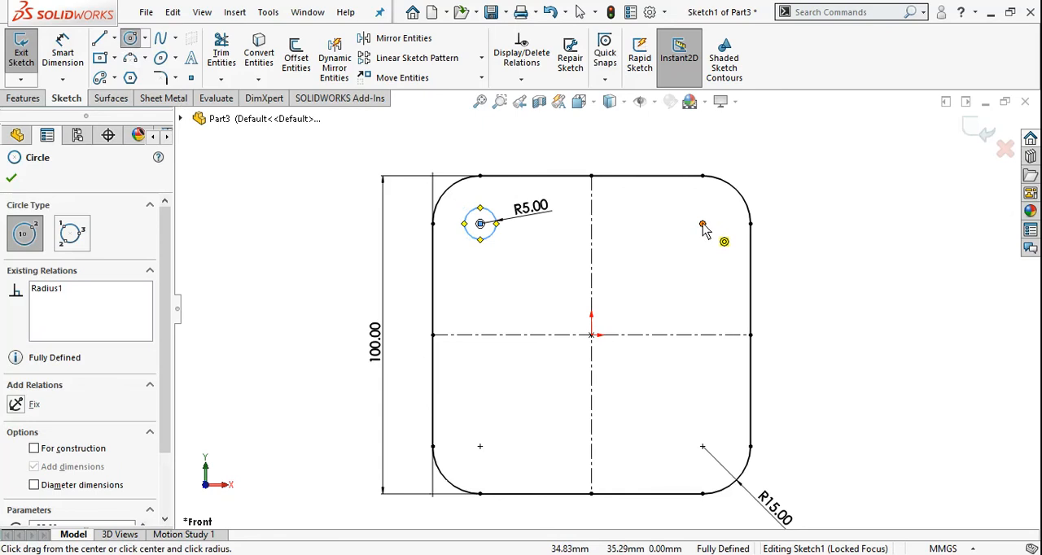
left_click(702, 224)
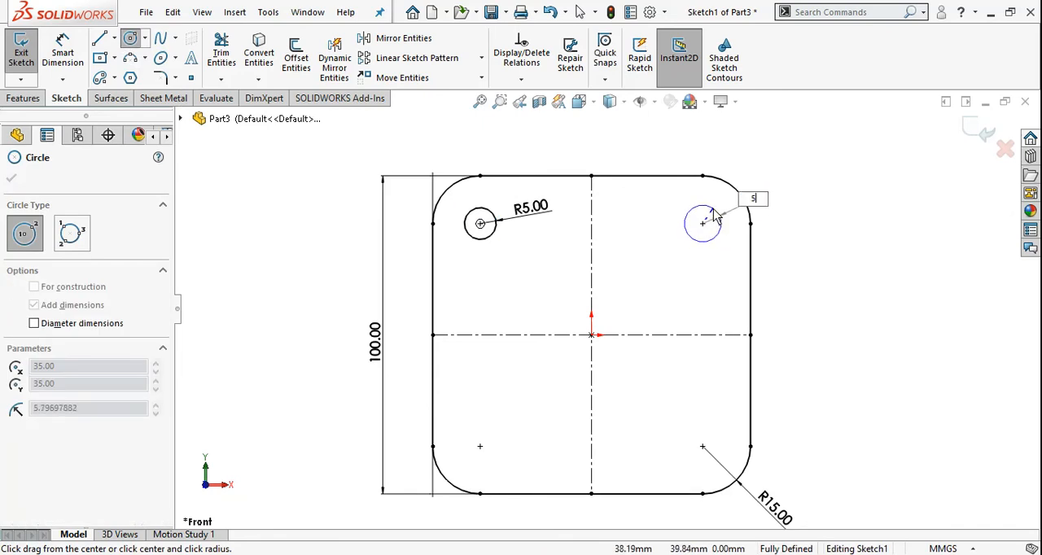
key("Return")
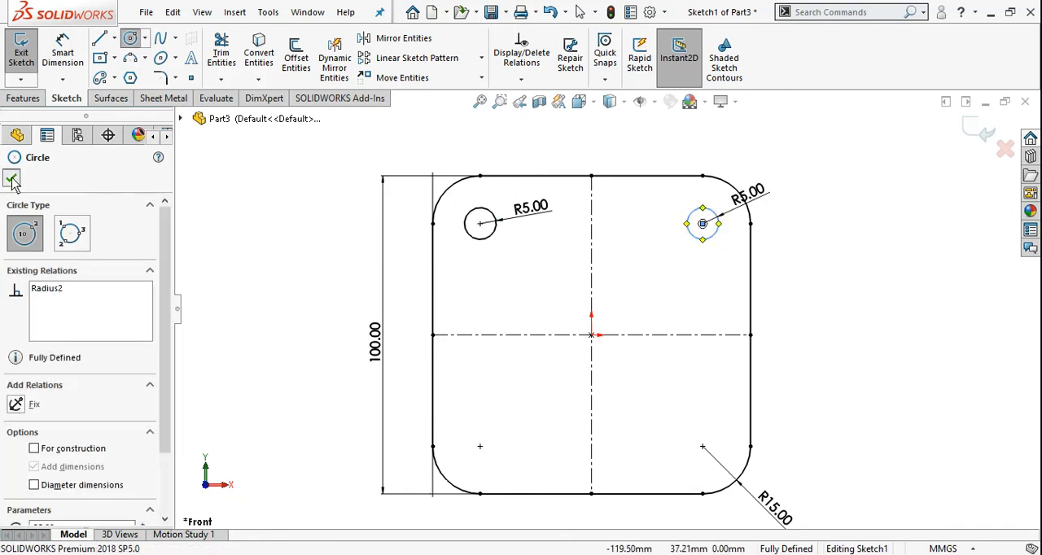
left_click(9, 179)
left_click(983, 140)
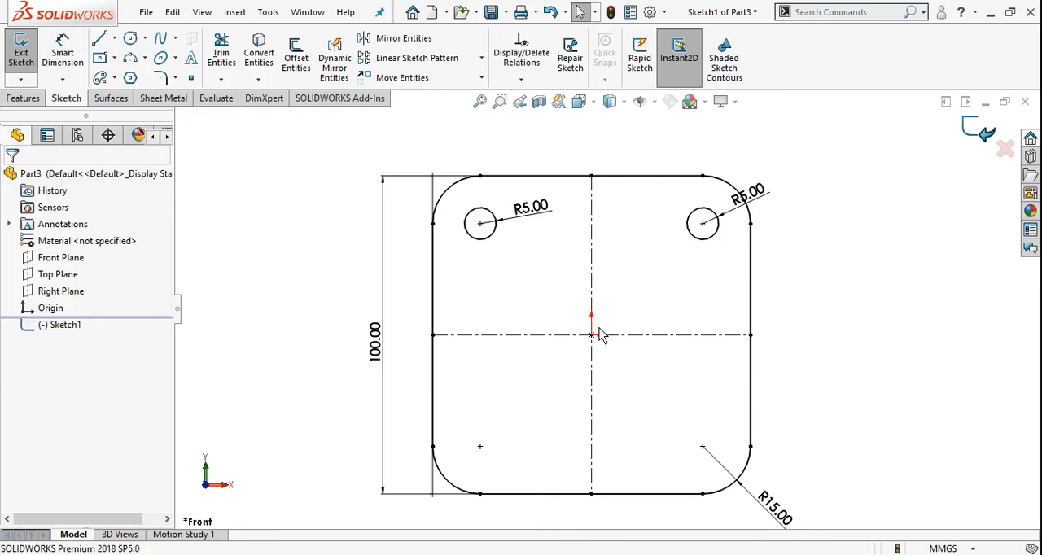
Reopen the plate sketch for editing, turn shaded sketch contours on and off again, and exit the sketch.
mouse_move(562, 349)
middle_mouse_down()
mouse_move(558, 251)
mouse_move(571, 307)
mouse_move(543, 254)
mouse_move(570, 295)
mouse_move(534, 333)
middle_mouse_up()
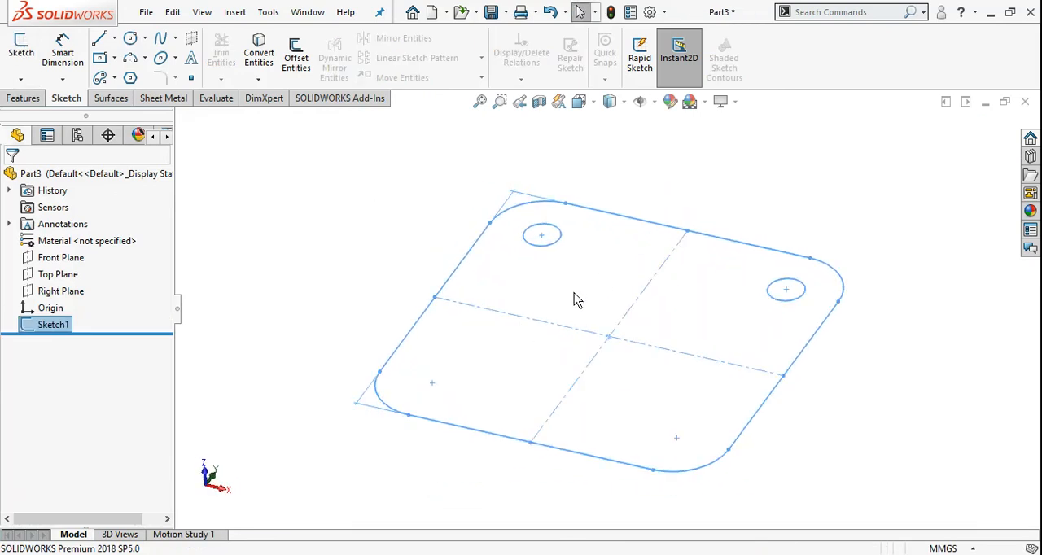
scroll(575, 298, "up", 2)
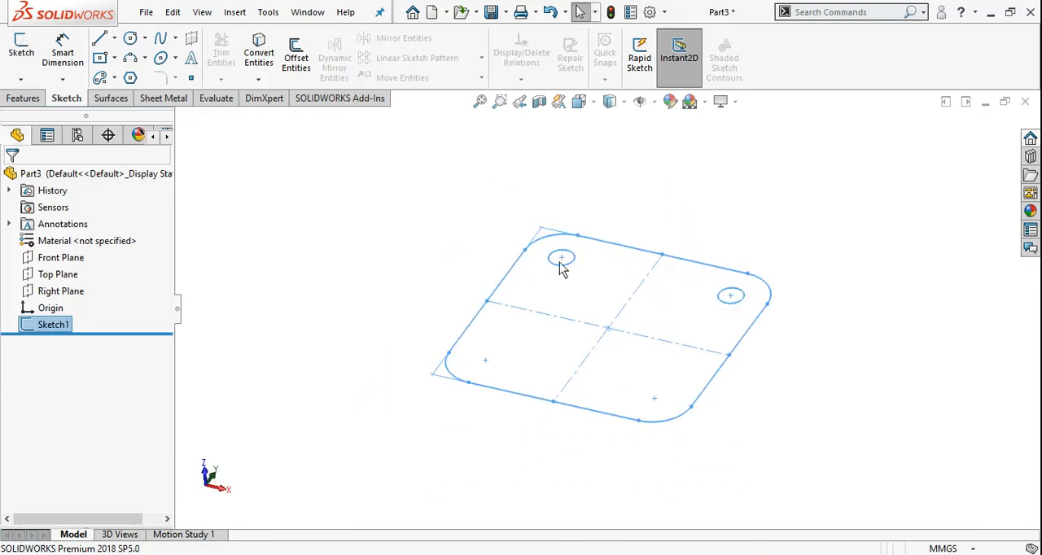
right_click(64, 329)
left_click(40, 253)
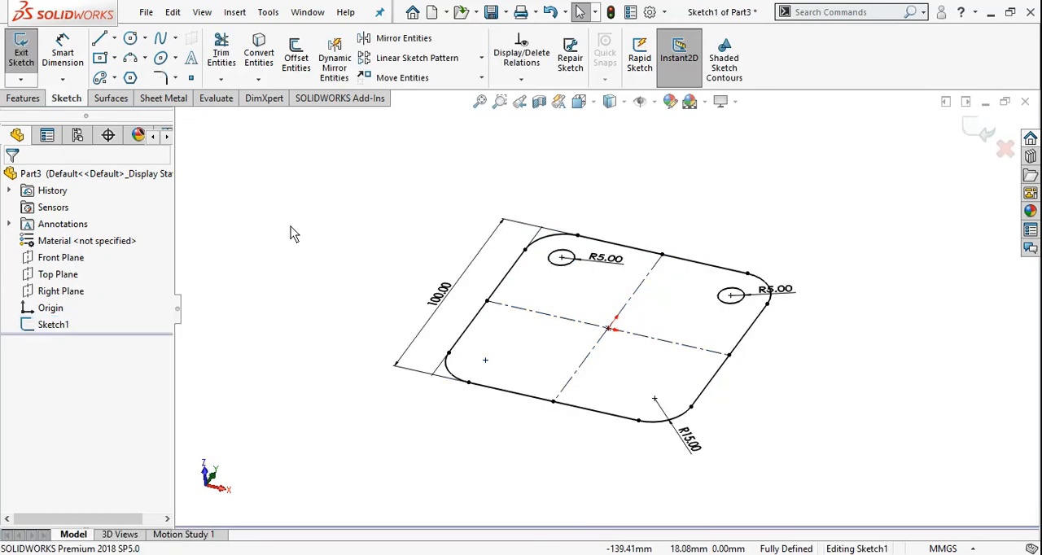
key("ctrl+1")
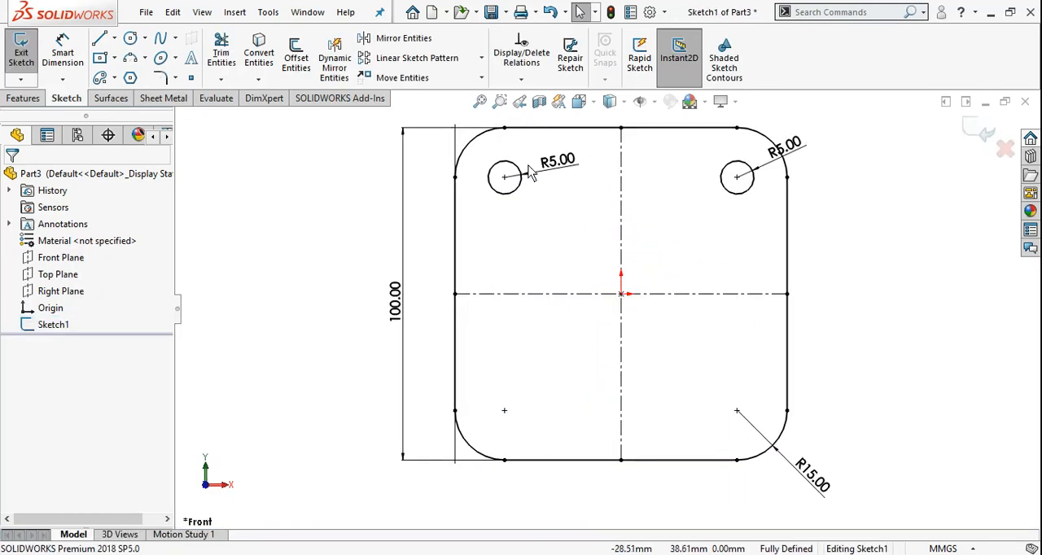
left_click(724, 64)
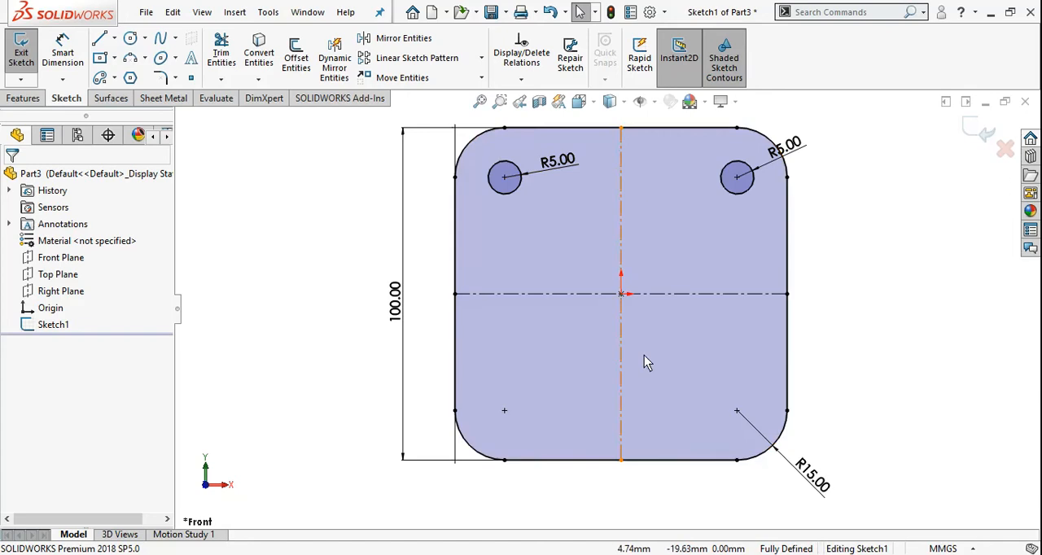
left_click(726, 59)
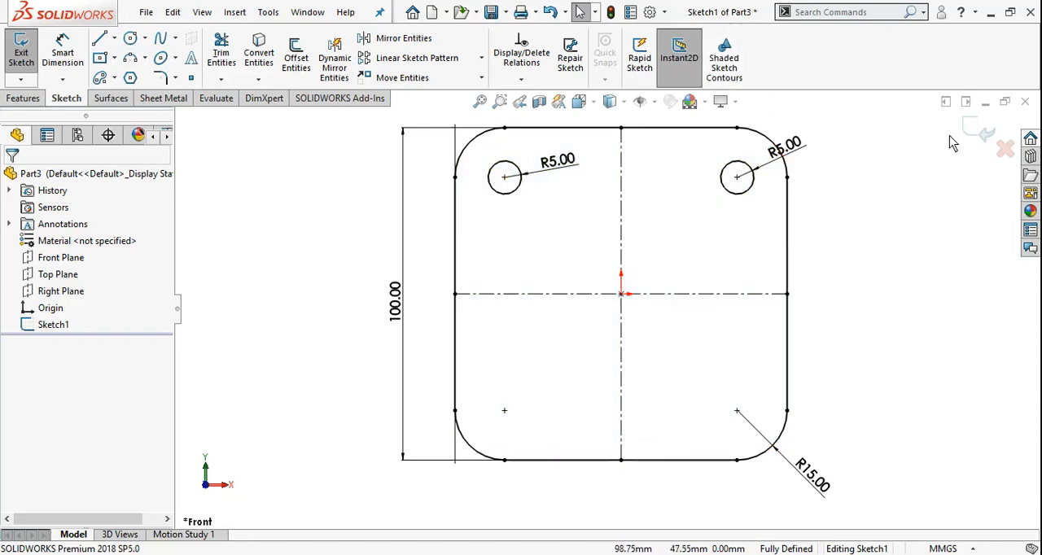
mouse_move(591, 356)
middle_mouse_down()
mouse_move(611, 305)
mouse_move(590, 210)
middle_mouse_up()
mouse_move(597, 360)
middle_mouse_down()
mouse_move(593, 315)
mouse_move(606, 378)
middle_mouse_up()
scroll(606, 378, "down", 1)
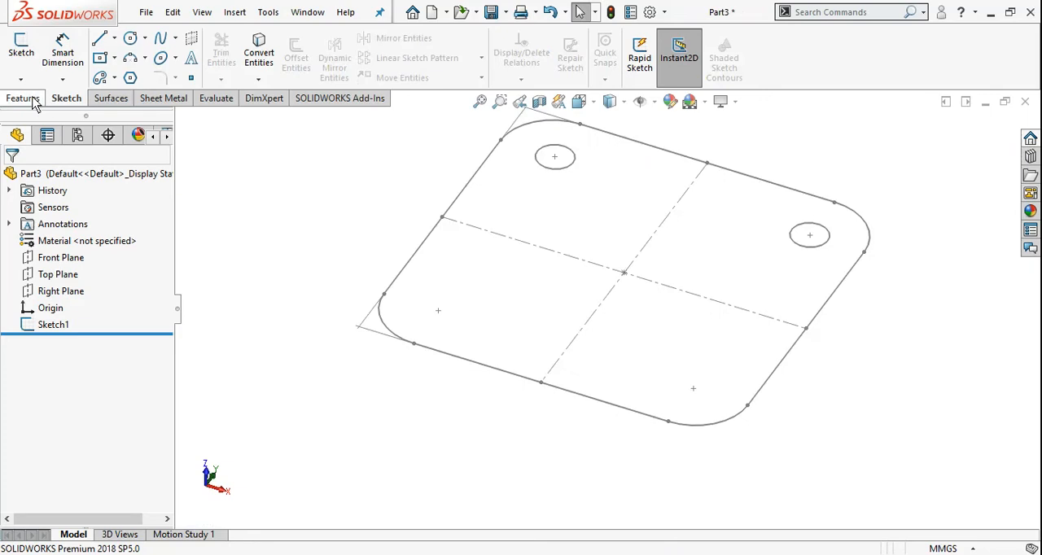
Start an Extruded Boss/Base from the rounded-square sketch with its two circles.
left_click(23, 98)
scroll(548, 379, "up", 2)
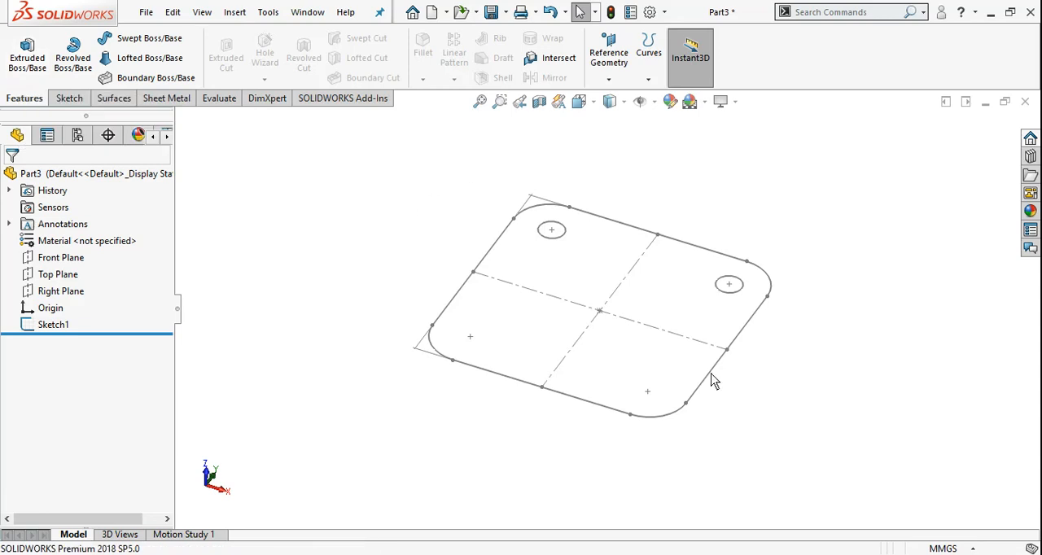
mouse_move(673, 361)
middle_mouse_down()
mouse_move(530, 350)
mouse_move(522, 295)
mouse_move(460, 350)
mouse_move(501, 271)
mouse_move(590, 295)
middle_mouse_up()
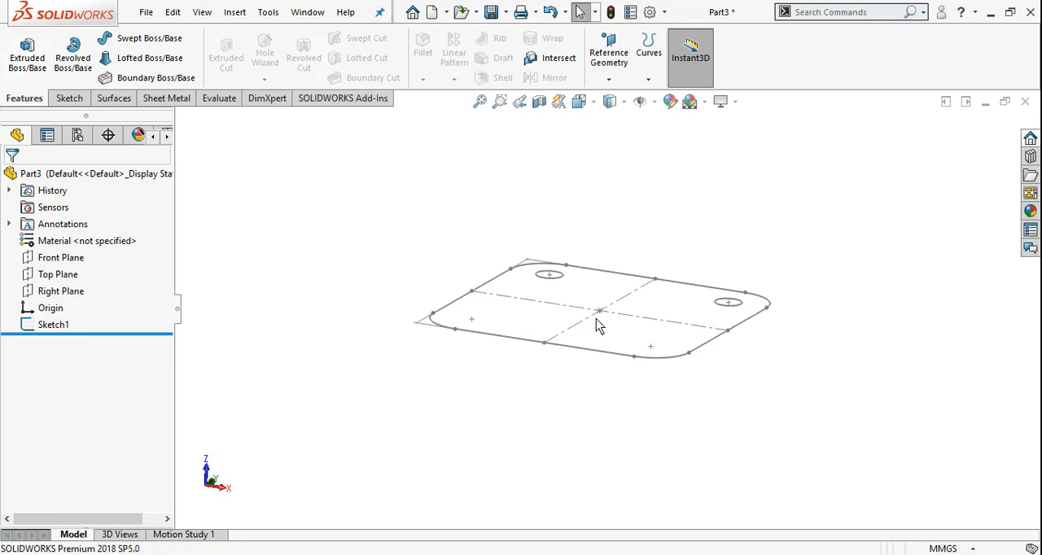
scroll(563, 324, "down", 2)
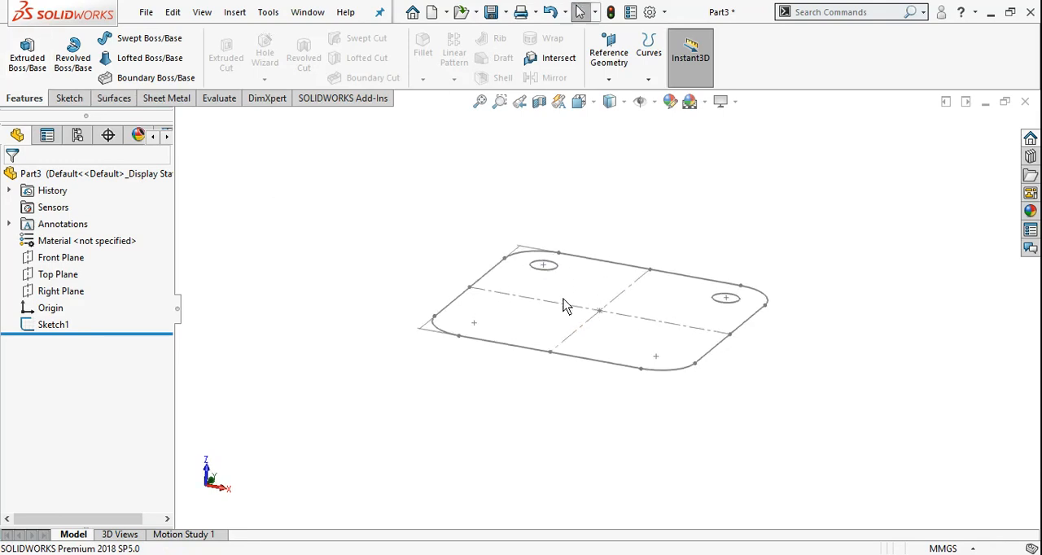
left_click(53, 324)
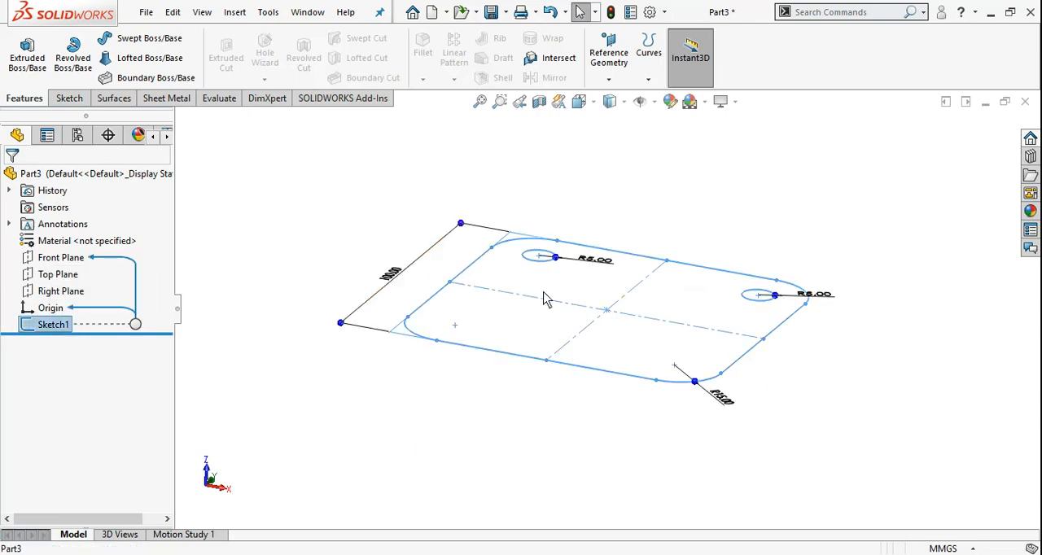
left_click(232, 307)
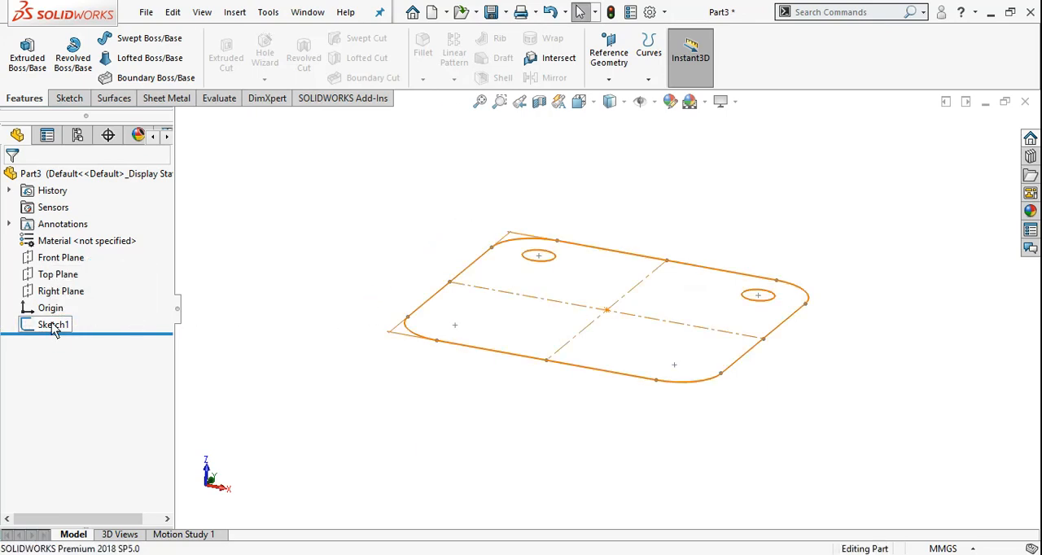
left_click(53, 325)
left_click(33, 62)
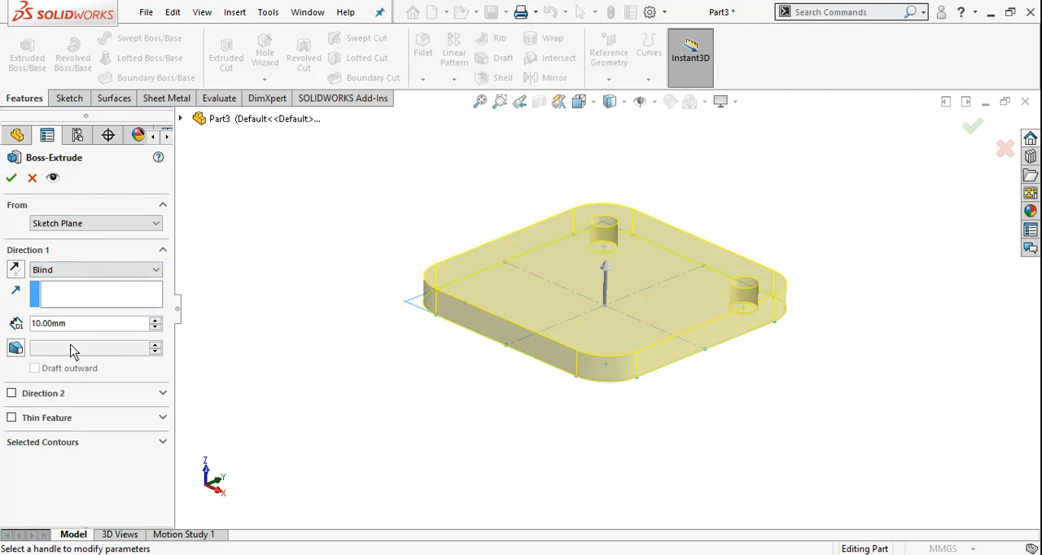
Set the extrusion's end condition to Blind and its depth to 30 mm.
middle_click_drag(536, 266, 544, 270)
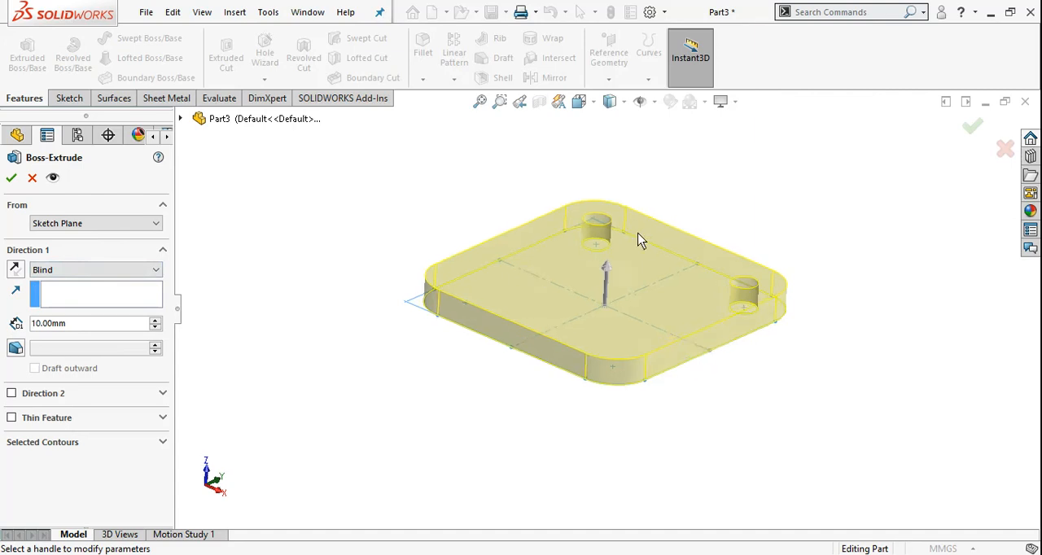
scroll(639, 234, "down", 2)
scroll(357, 304, "up", 2)
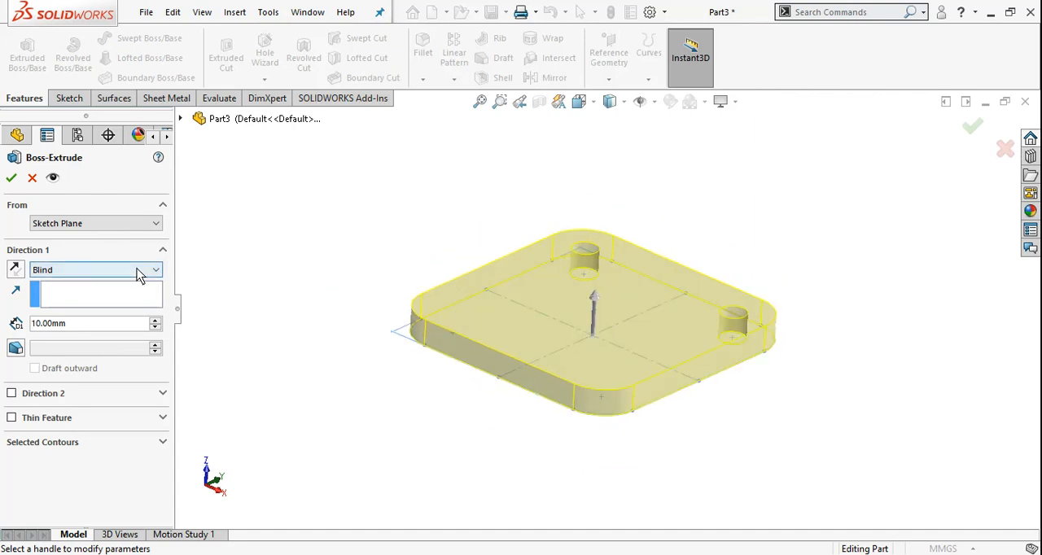
left_click(138, 272)
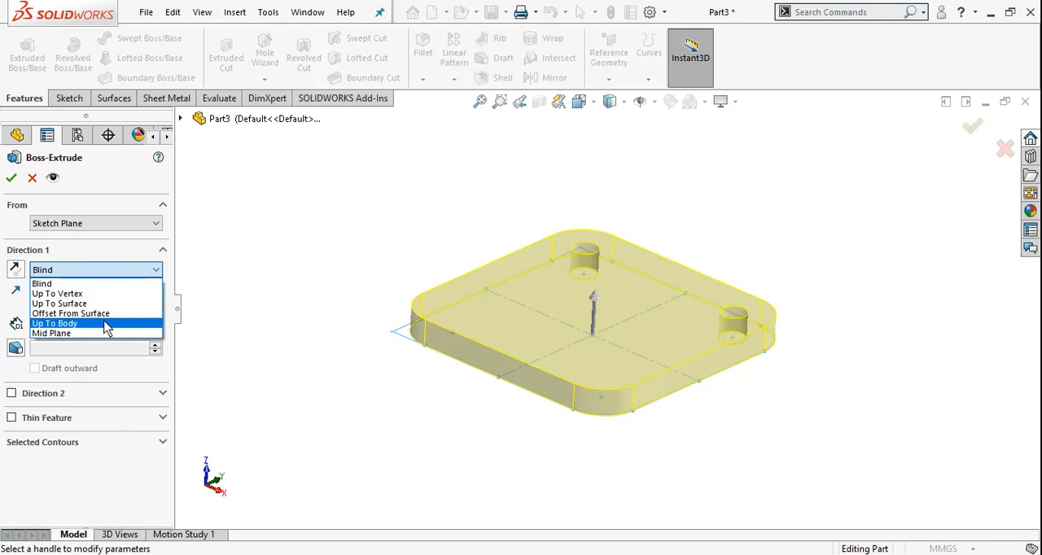
left_click(54, 286)
scroll(521, 325, "down", 1)
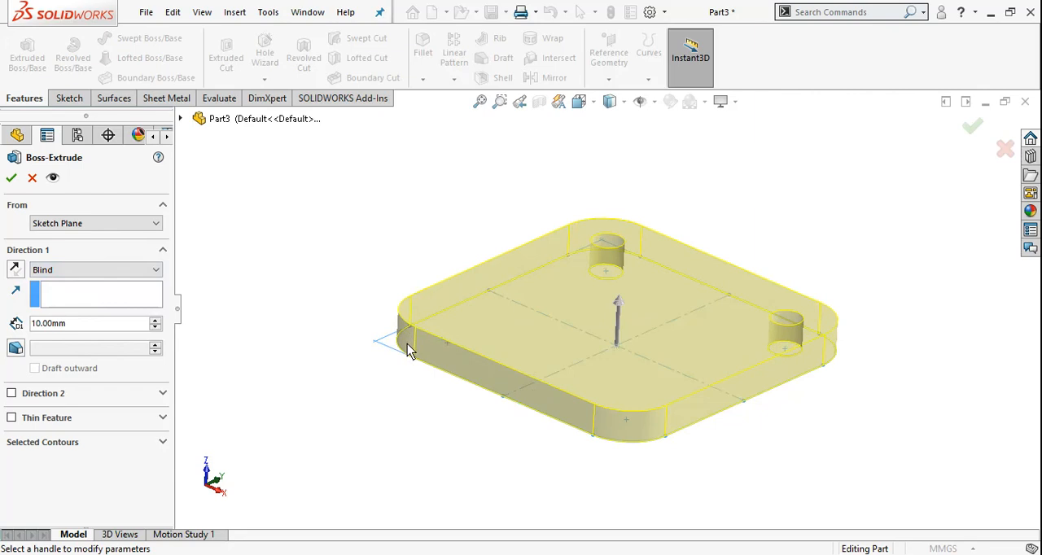
left_click_drag(74, 325, 25, 329)
left_click(93, 328)
left_click(155, 321)
left_click(156, 321)
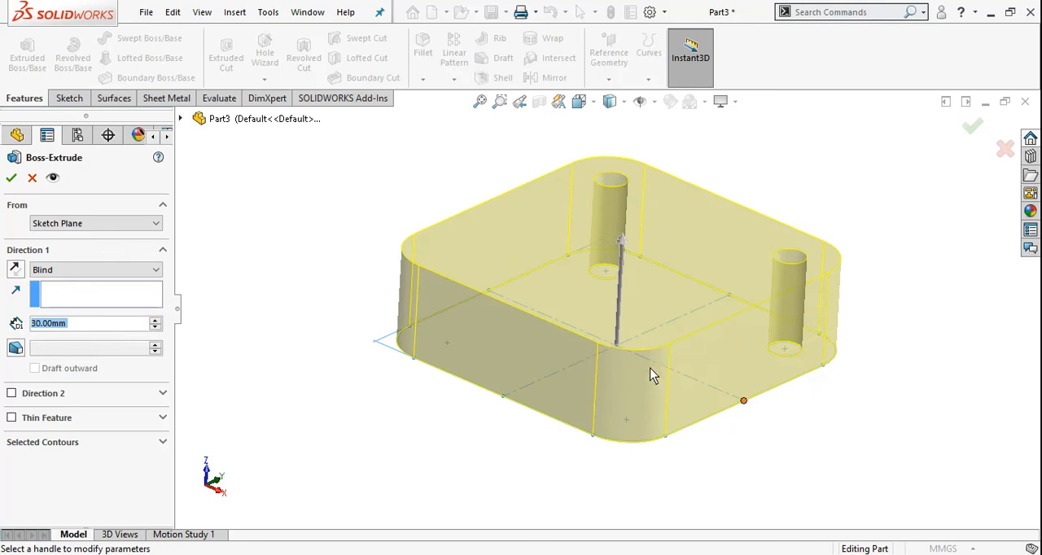
middle_click_drag(639, 412, 603, 268)
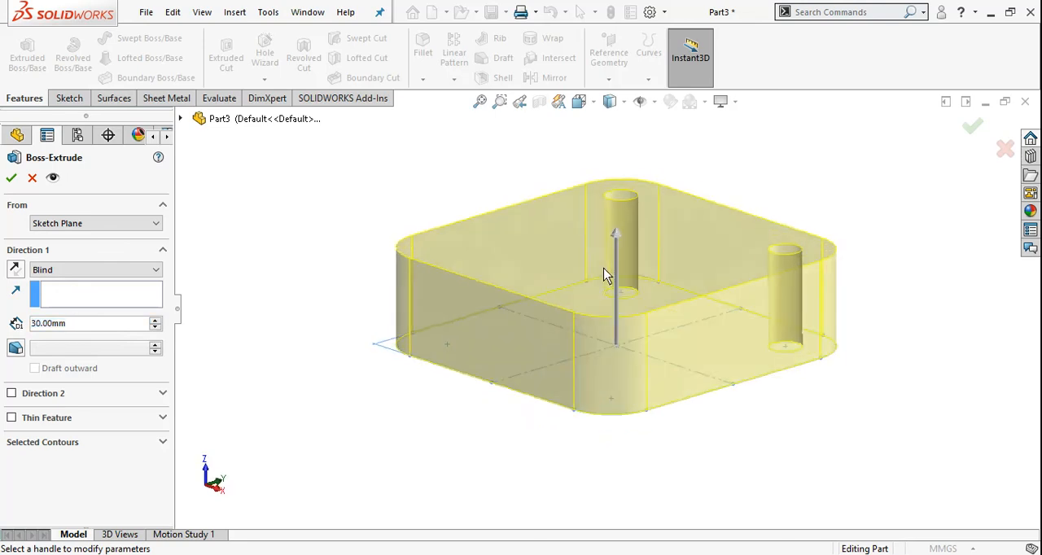
Set the Direction 1 depth of the plate extrusion to 20 mm.
left_click(155, 328)
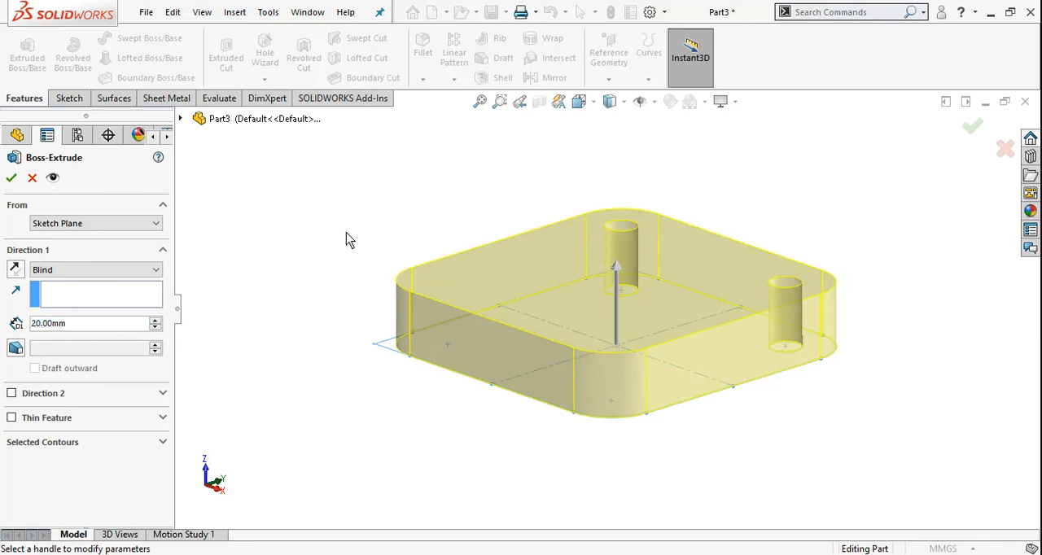
middle_click_drag(346, 239, 534, 278)
scroll(431, 361, "up", 2)
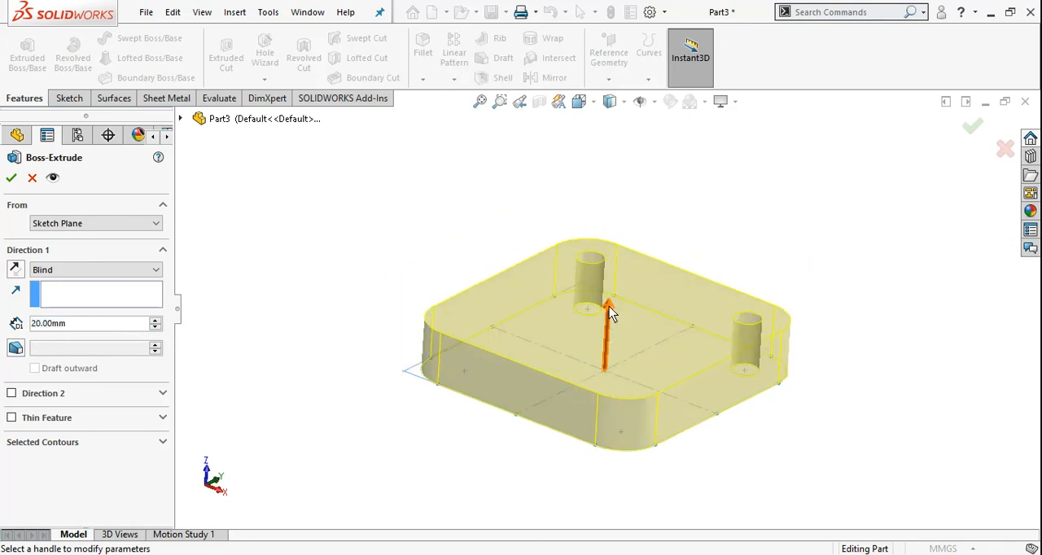
mouse_move(609, 310)
left_mouse_down()
mouse_move(616, 252)
mouse_move(614, 339)
mouse_move(616, 327)
left_mouse_up()
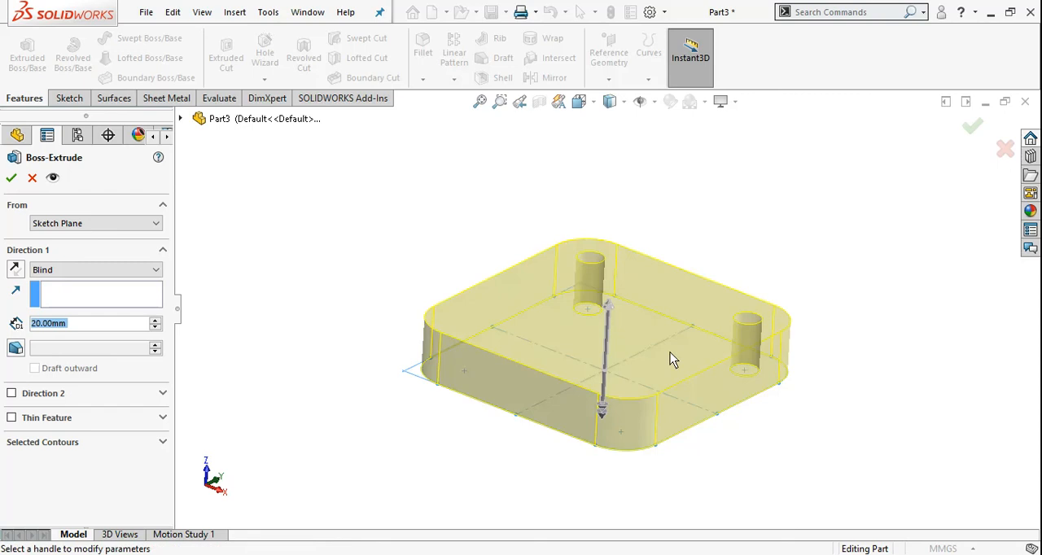
Examine the end condition options for Direction 1 and the extrusion preview from above and from the side.
middle_click_drag(676, 324, 583, 389)
left_click(123, 275)
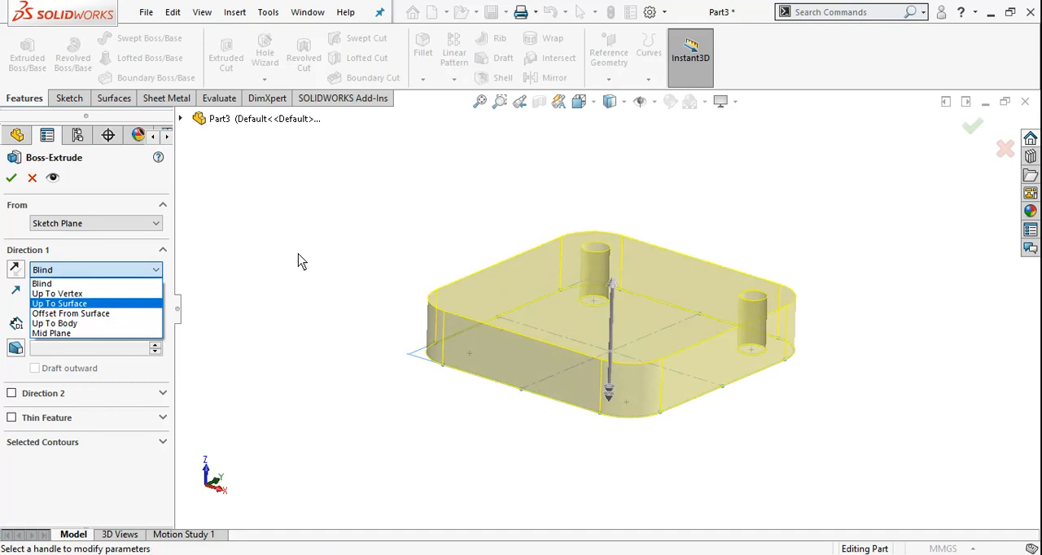
left_click(375, 246)
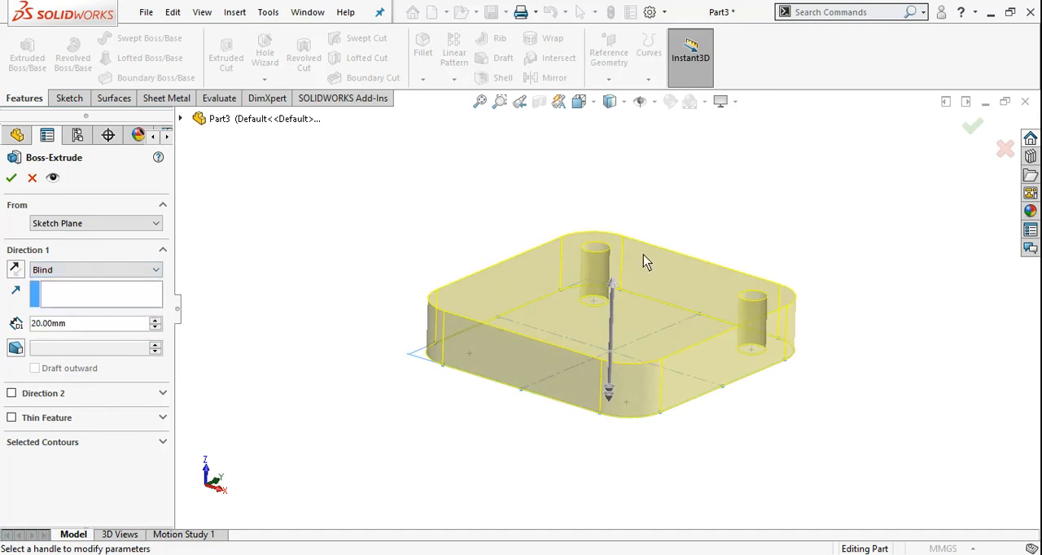
middle_click_drag(644, 255, 616, 253)
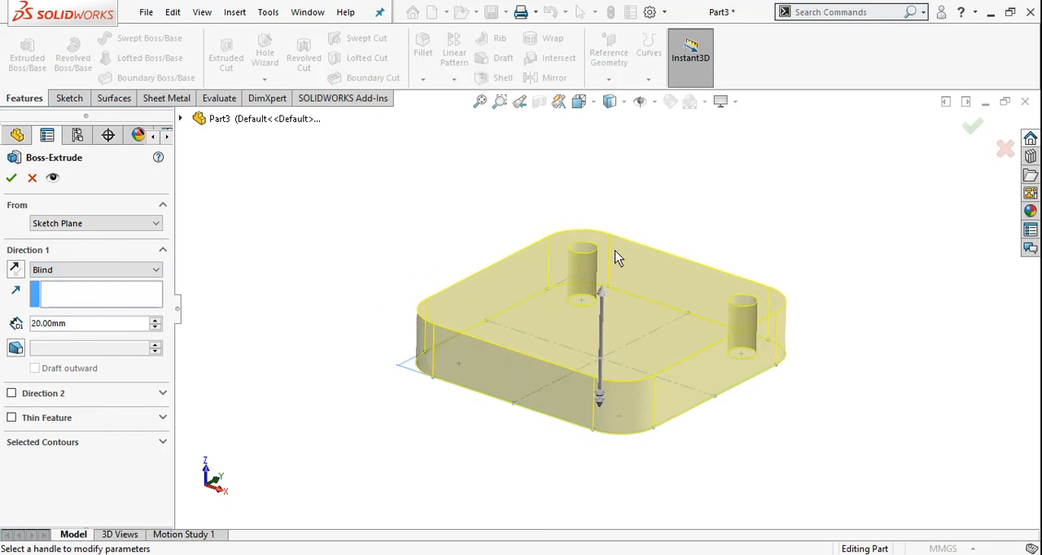
scroll(614, 279, "up", 1)
scroll(612, 380, "down", 1)
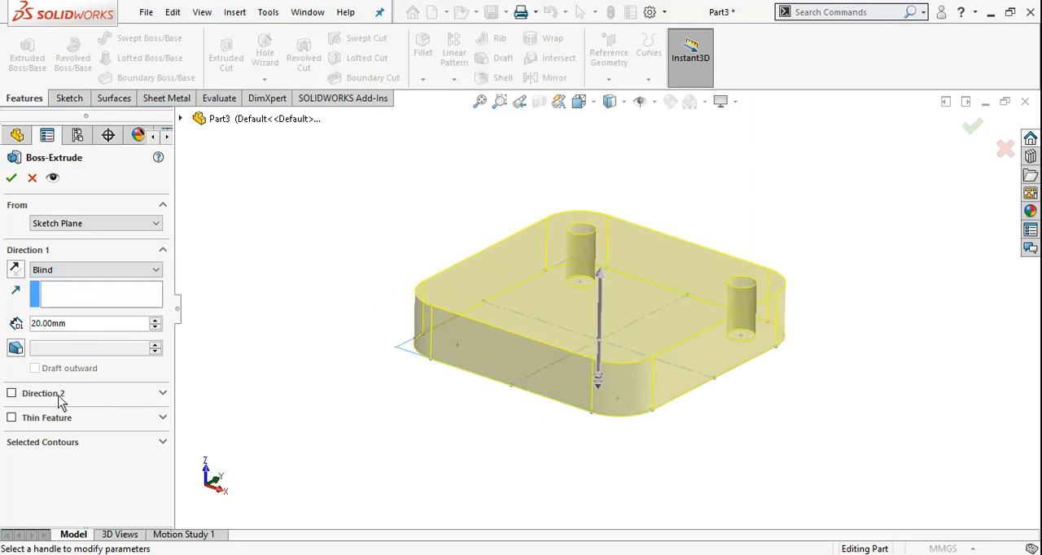
middle_click_drag(632, 358, 600, 335)
scroll(594, 330, "down", 2)
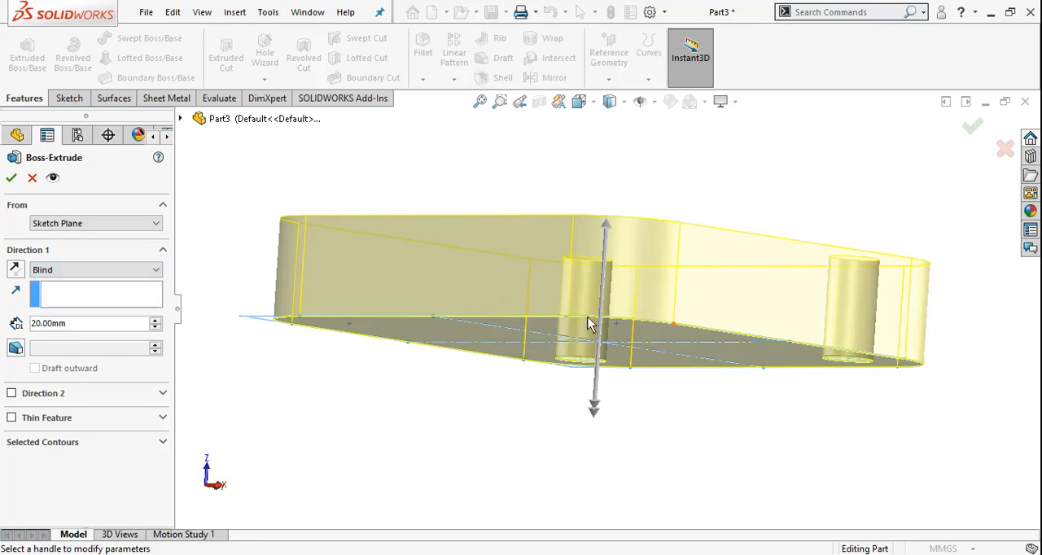
scroll(534, 378, "up", 1)
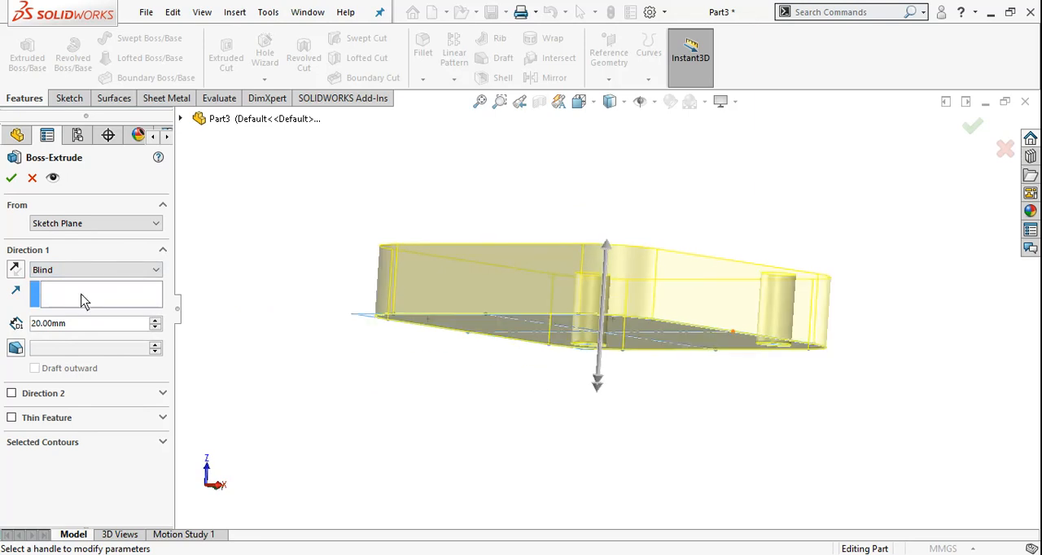
Reverse the extrusion direction to below the sketch plane and back above it several times.
left_click(15, 271)
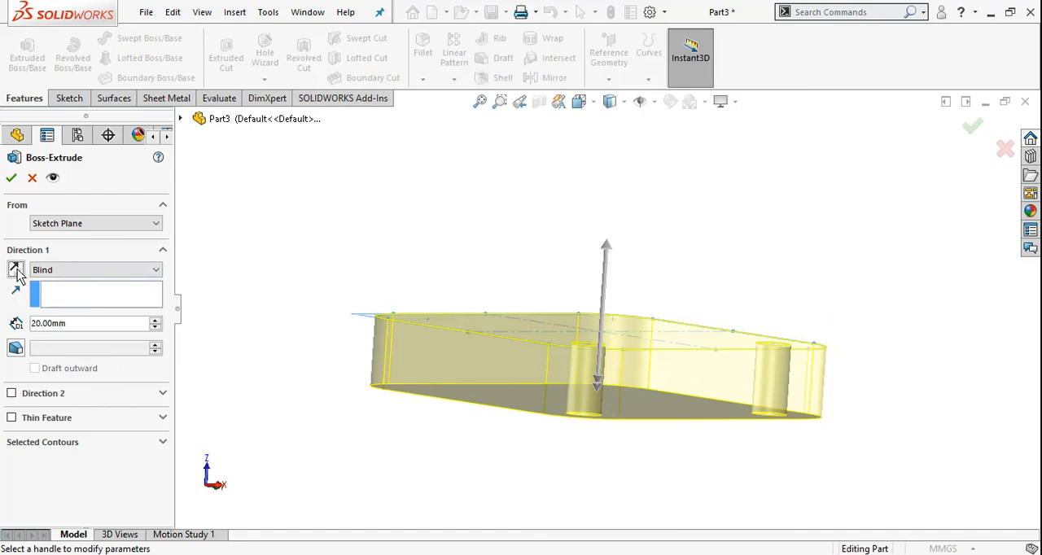
left_click(15, 271)
left_click(15, 271)
left_click(16, 271)
left_click(15, 271)
left_click(15, 272)
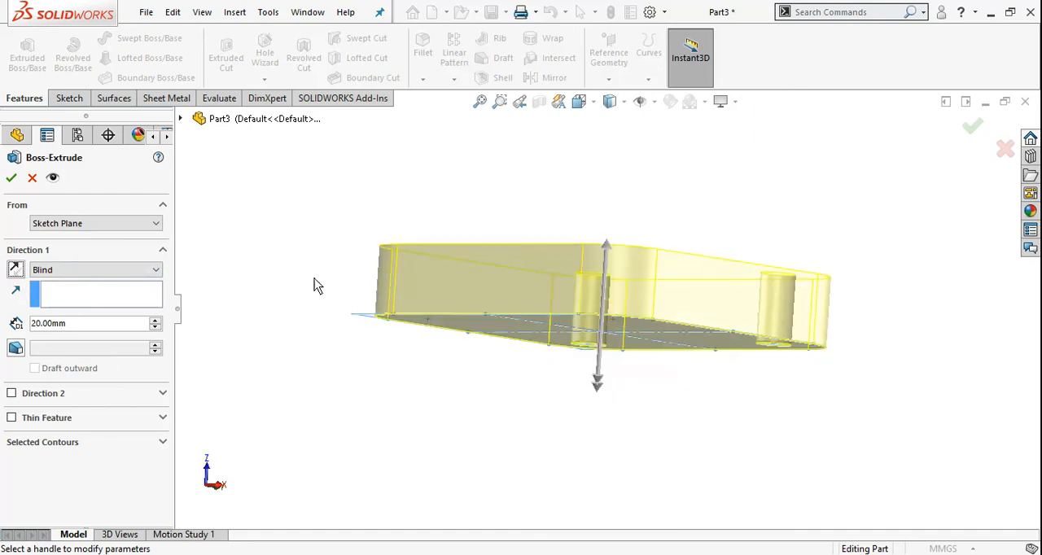
Enable Direction 2 for the extrusion with a Blind end condition and a depth of 20 mm.
middle_click_drag(318, 286, 605, 361)
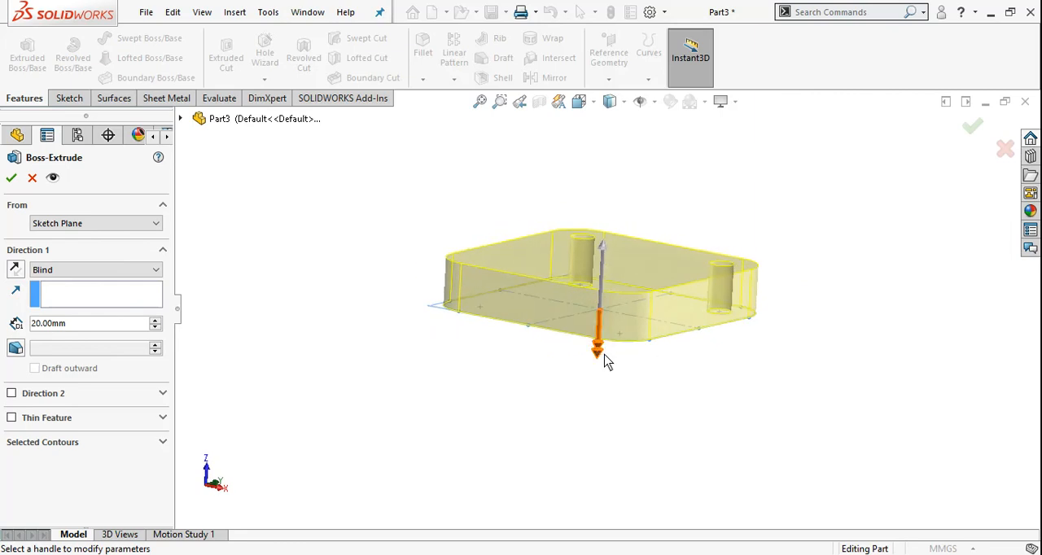
left_click(163, 395)
left_click(11, 393)
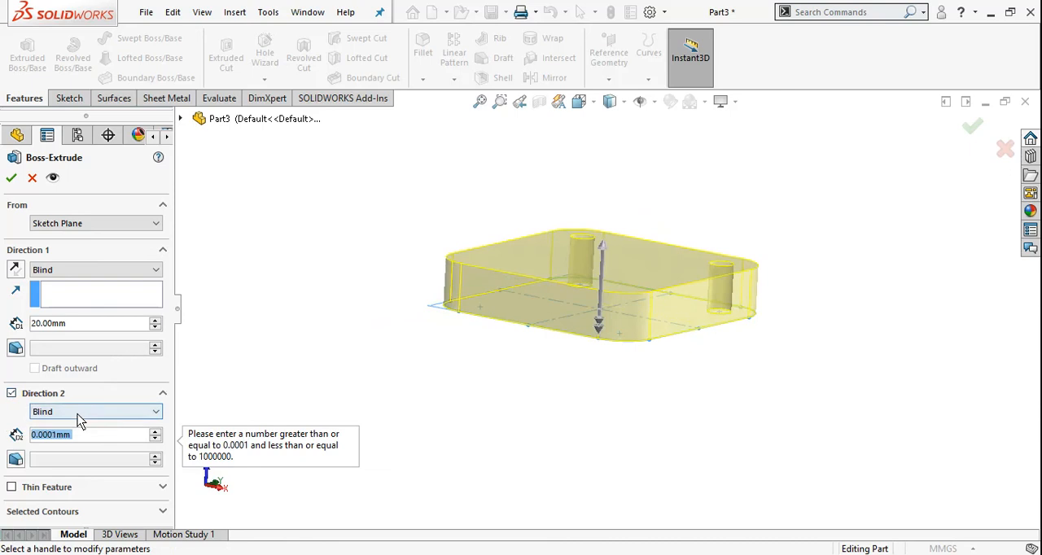
left_click(155, 431)
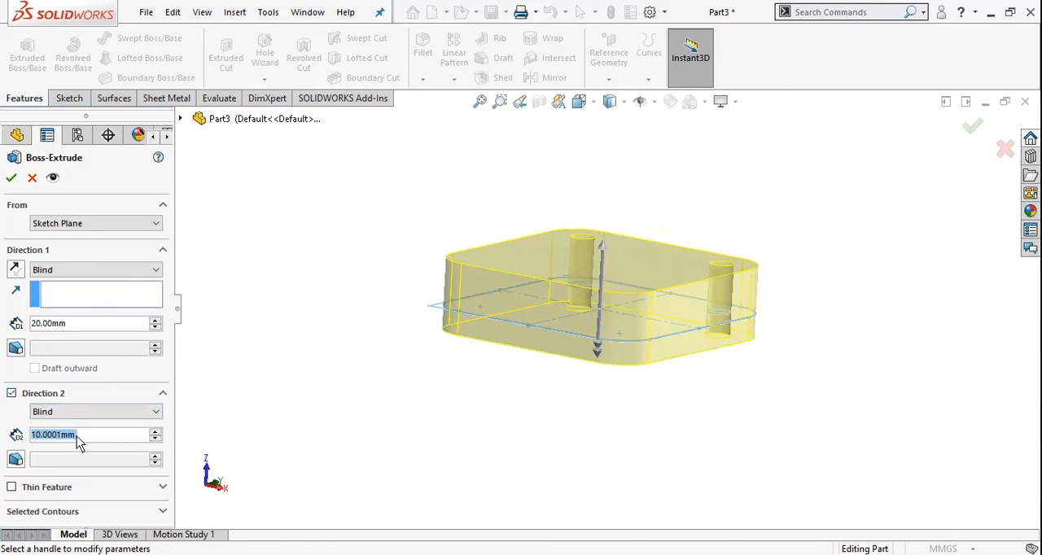
type("20")
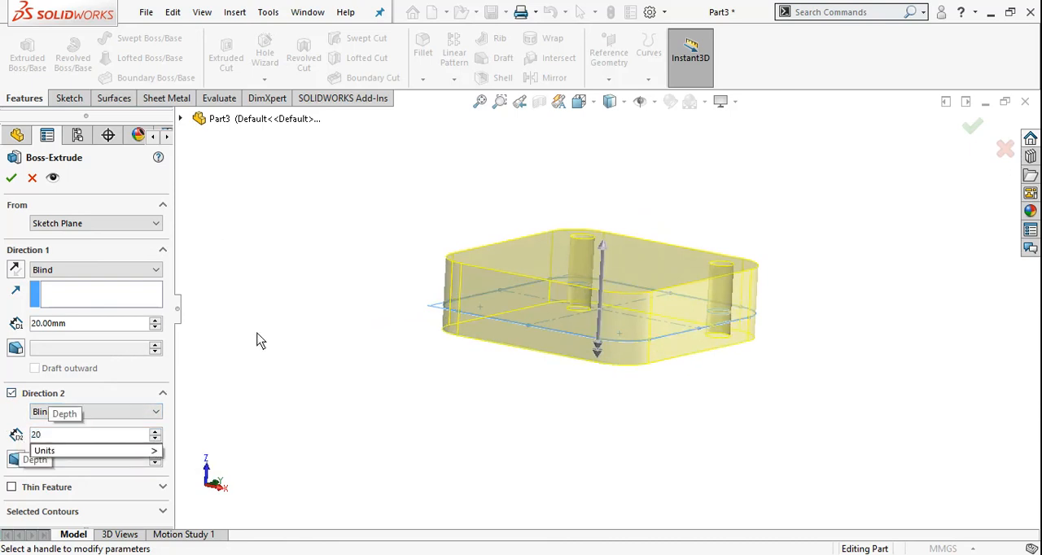
key("Return")
Pull the Direction 2 depth handle down to 40 mm and accept the two-direction extrusion.
middle_click_drag(658, 309, 658, 278)
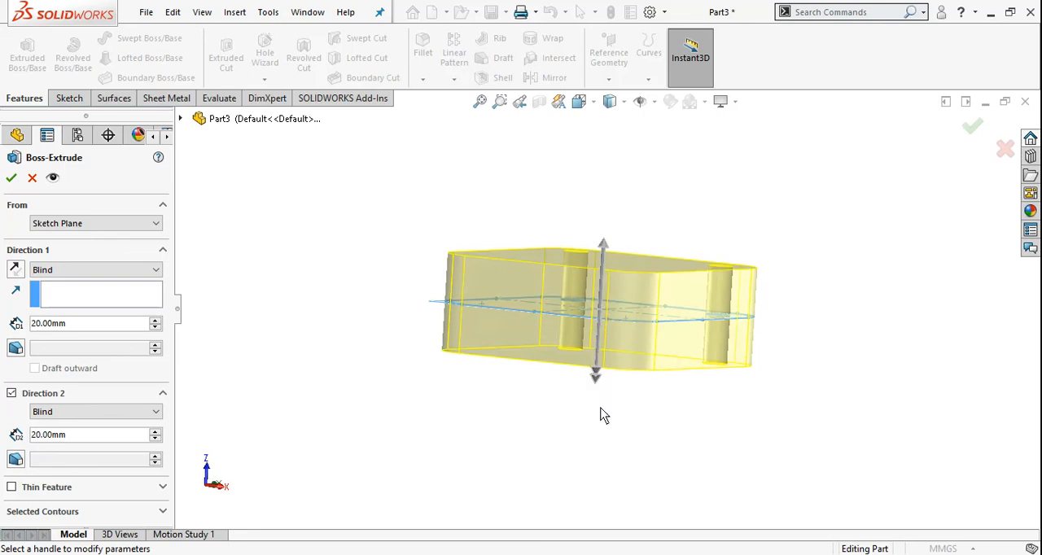
left_click(598, 379)
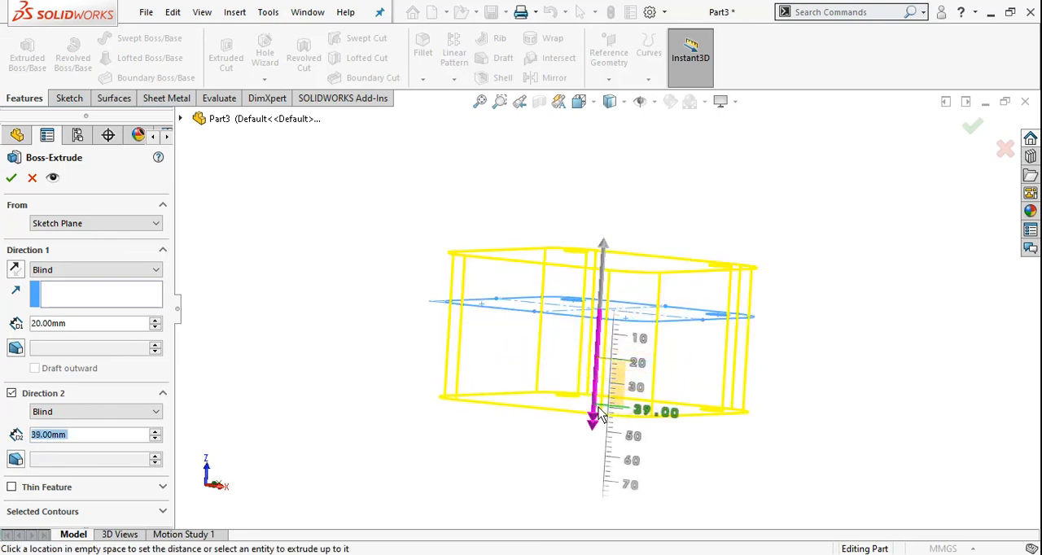
left_click(597, 417)
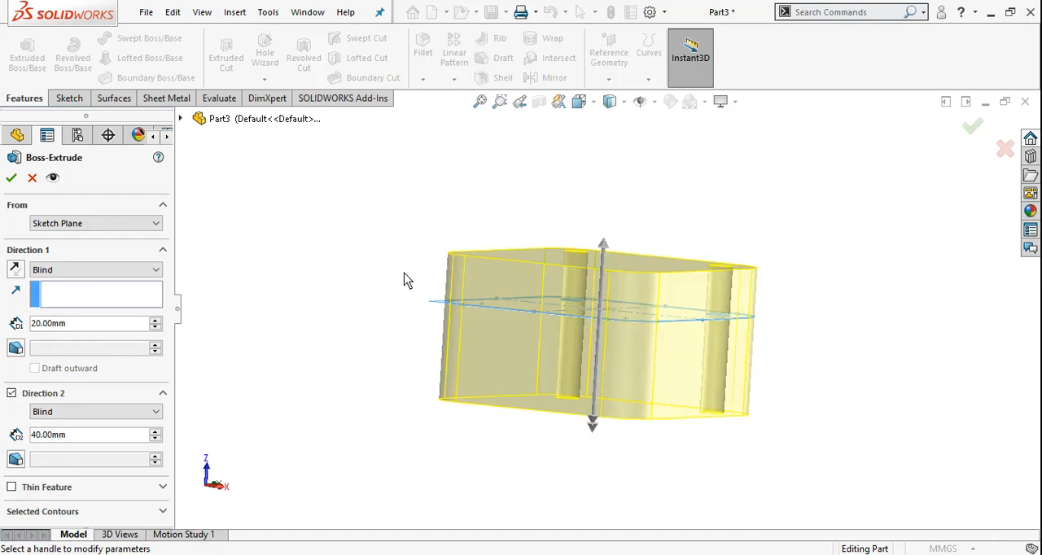
middle_click_drag(405, 282, 551, 267)
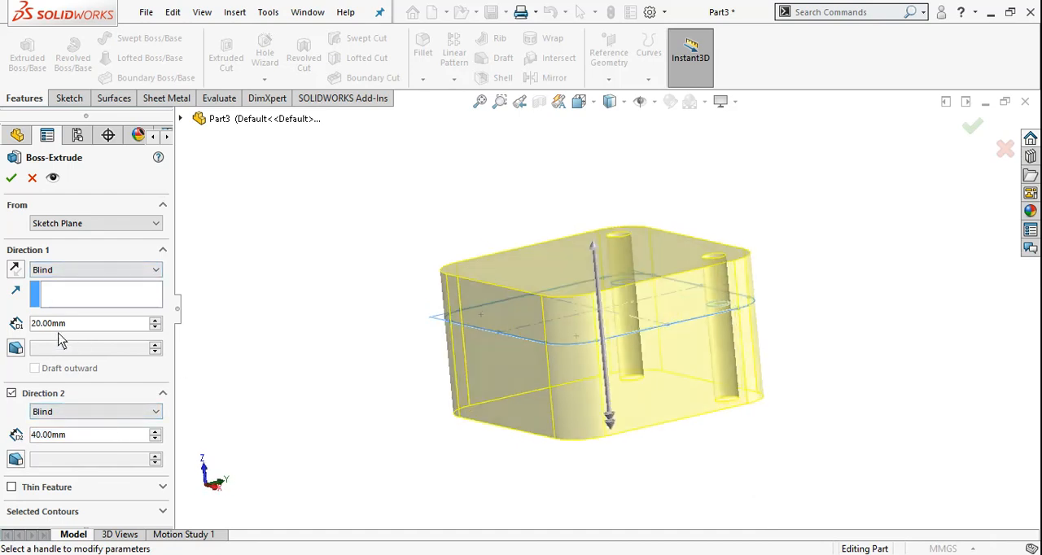
middle_click_drag(598, 263, 314, 263)
left_click(11, 179)
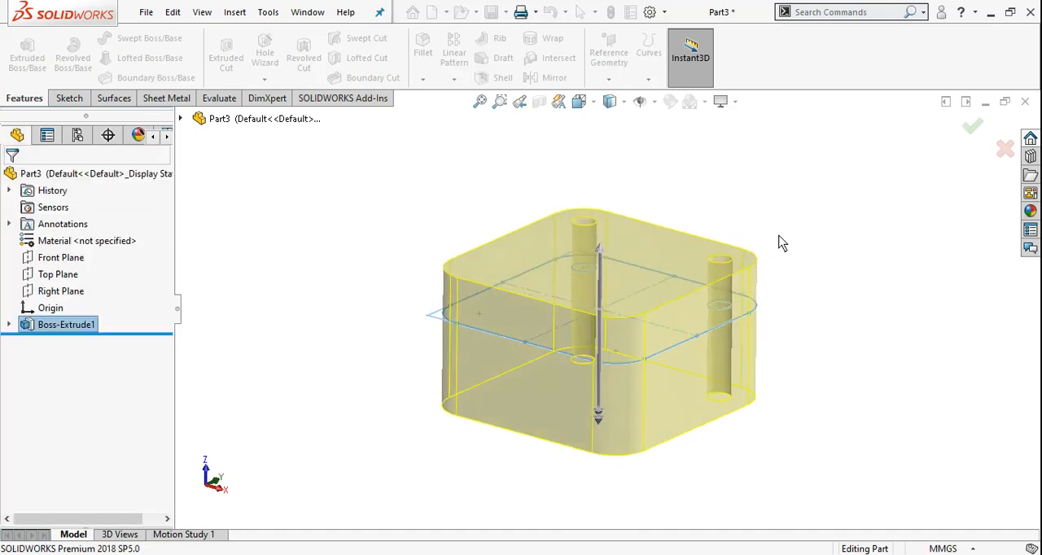
Undo the two-direction extrusion of the rounded-square sketch.
middle_click_drag(684, 318, 728, 364)
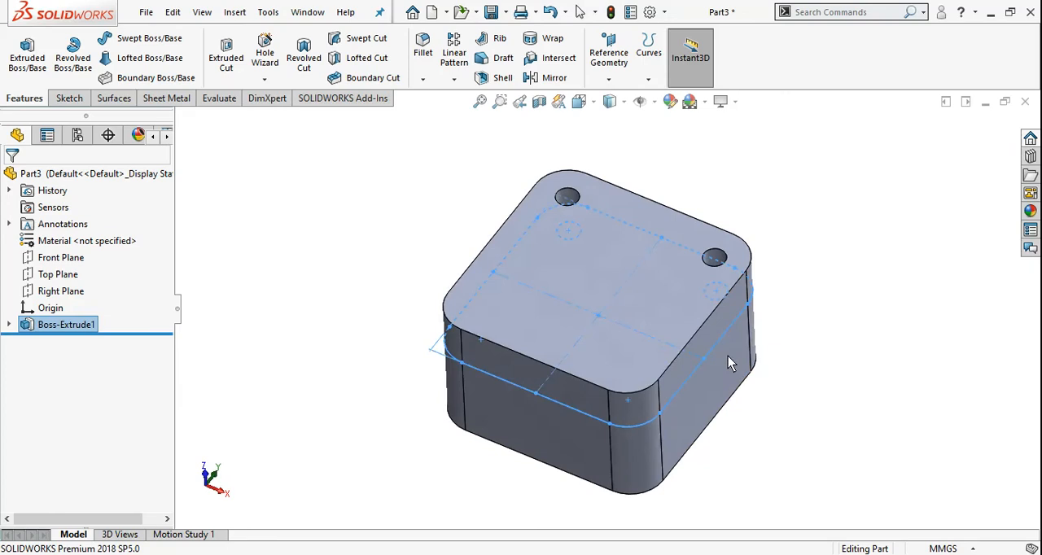
left_click(352, 276)
key("ctrl+z")
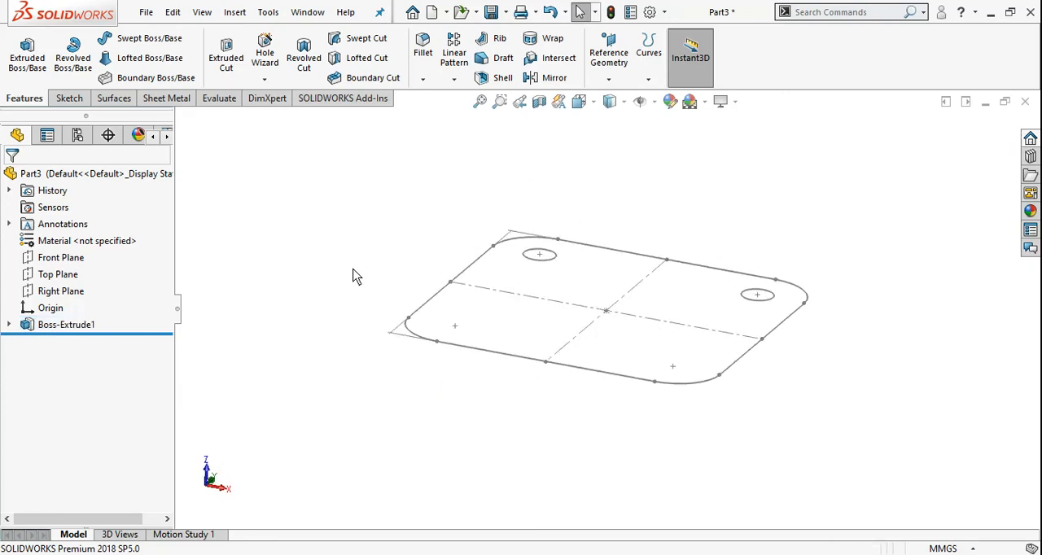
Extrude the rounded-square sketch with its two circles 20 mm in one direction with a Blind end condition.
left_click(87, 326)
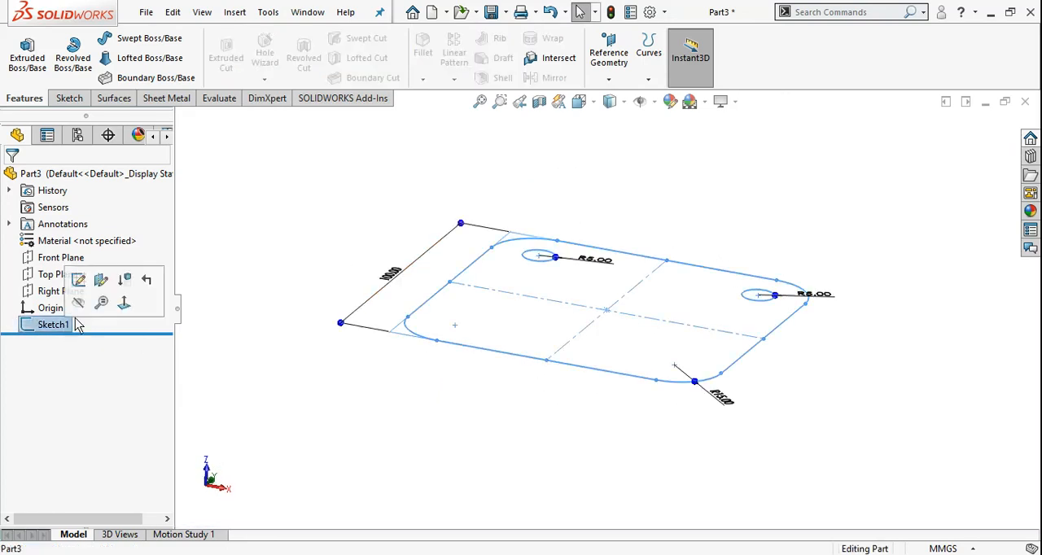
left_click(27, 52)
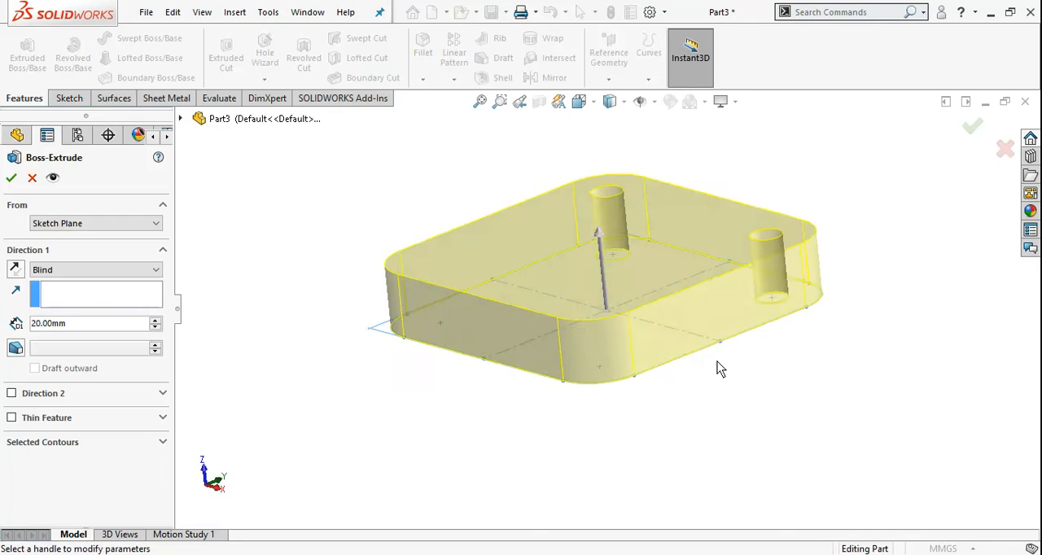
scroll(632, 232, "down", 2)
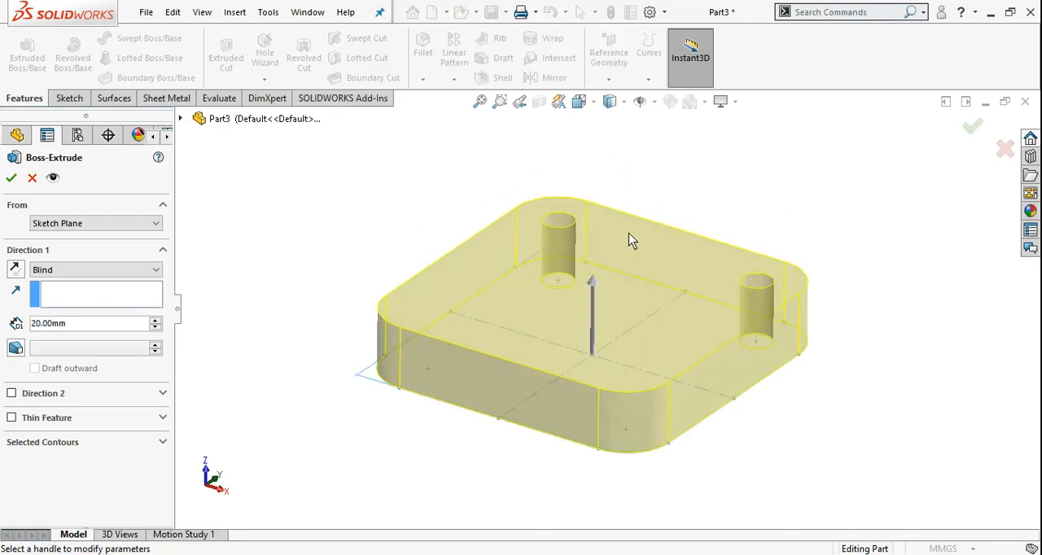
mouse_move(616, 272)
middle_mouse_down()
mouse_move(650, 293)
mouse_move(663, 405)
mouse_move(614, 311)
mouse_move(608, 263)
middle_mouse_up()
scroll(595, 239, "down", 3)
scroll(567, 216, "down", 2)
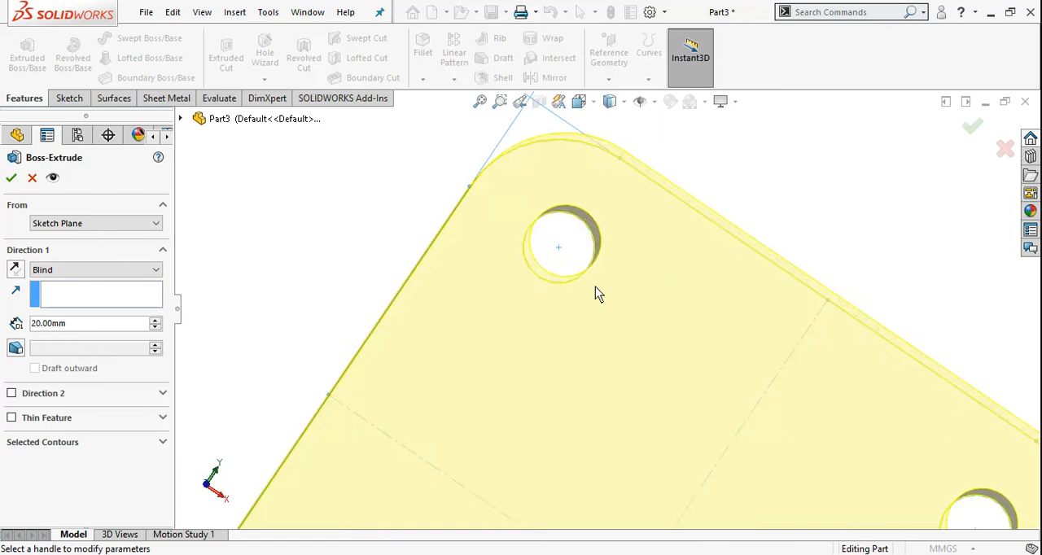
scroll(597, 292, "up", 3)
scroll(570, 298, "up", 3)
middle_click_drag(570, 298, 686, 379)
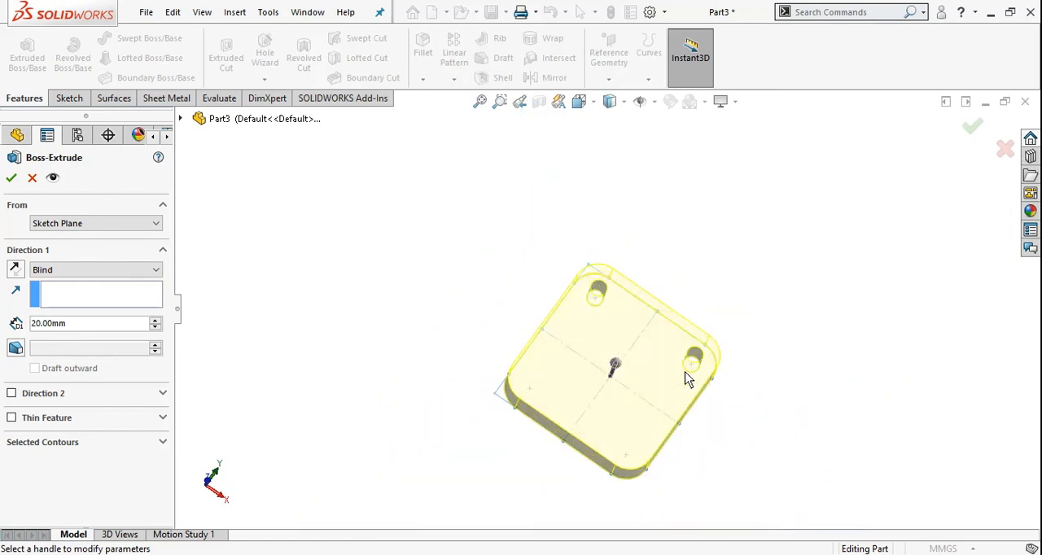
left_click(10, 179)
Undo the single-direction extrusion of the plate after viewing its two corner holes.
scroll(763, 319, "down", 6)
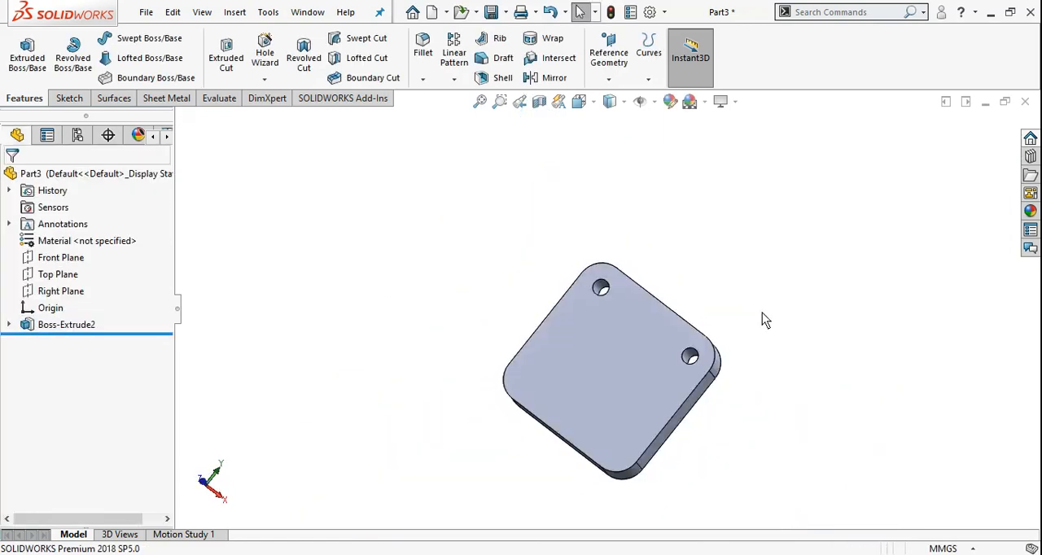
scroll(570, 345, "up", 5)
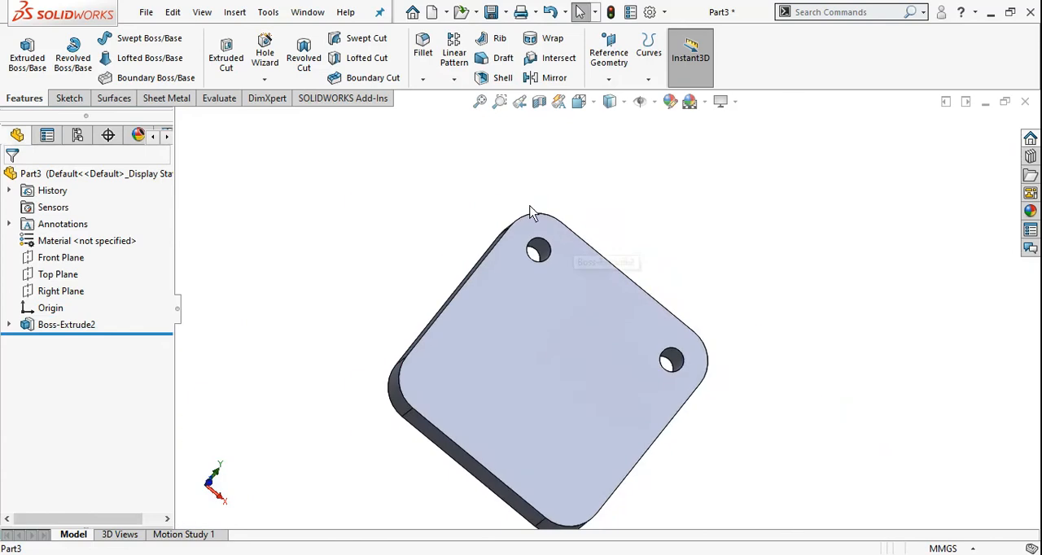
middle_click_drag(592, 354, 581, 335)
scroll(566, 327, "up", 2)
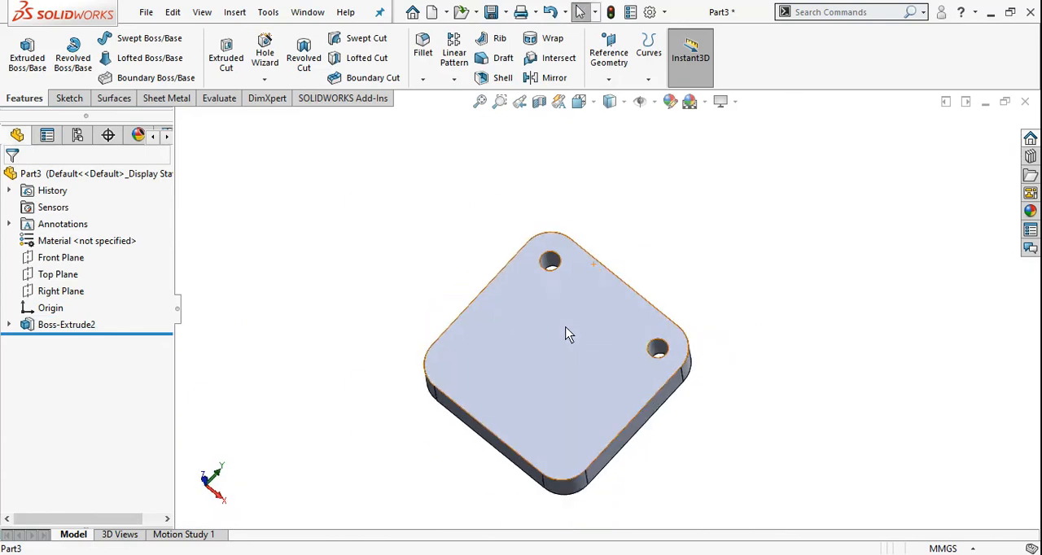
key("ctrl+z")
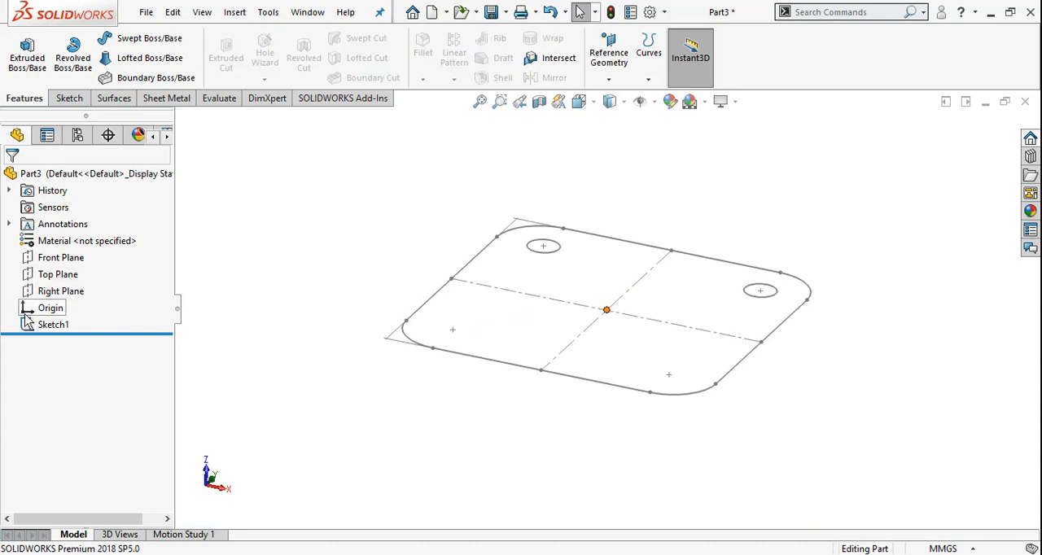
Start an Extruded Boss/Base 20 mm deep with only the outer rounded-square contour of the sketch selected.
left_click(27, 50)
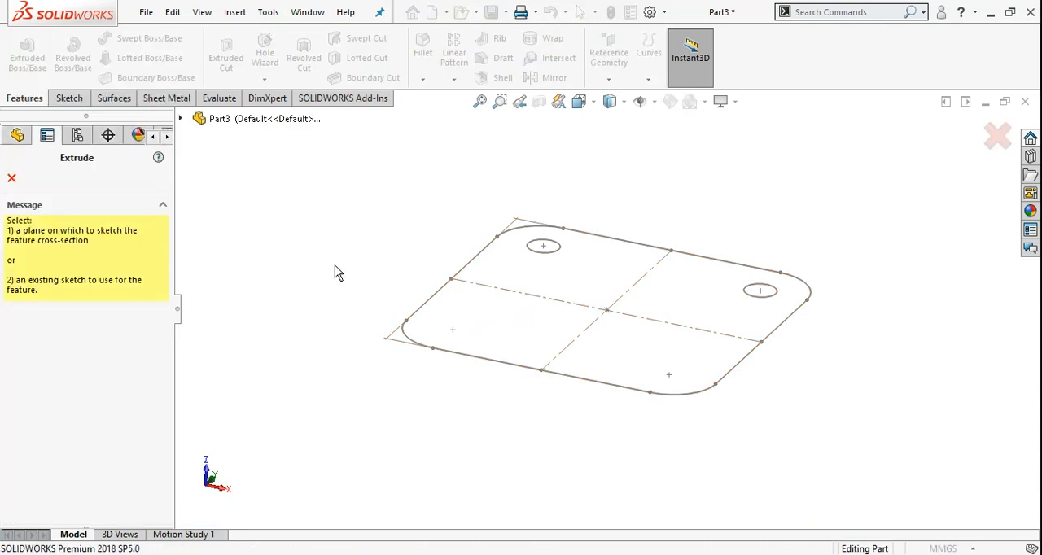
left_click(440, 298)
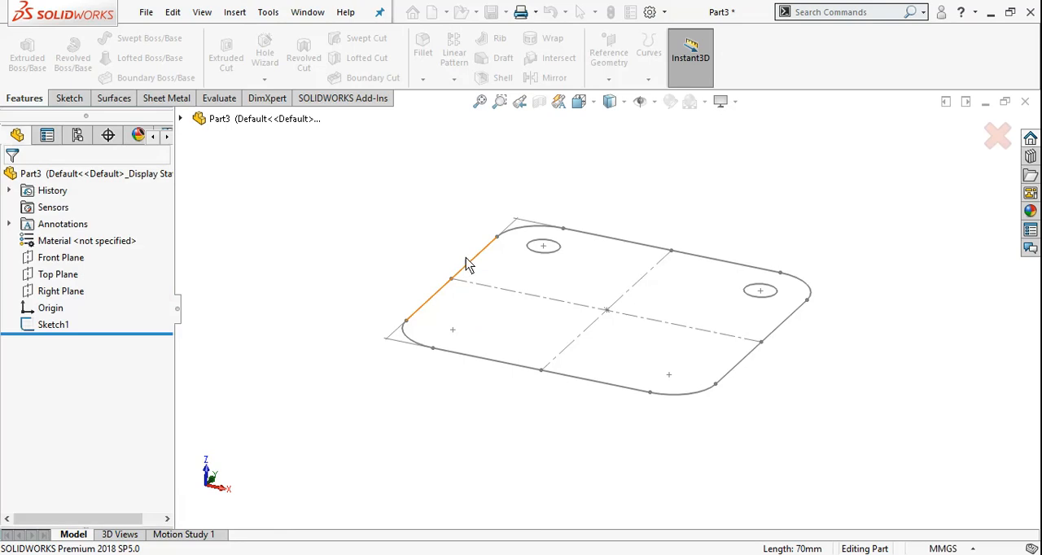
middle_click_drag(558, 225, 547, 441)
scroll(547, 441, "up", 3)
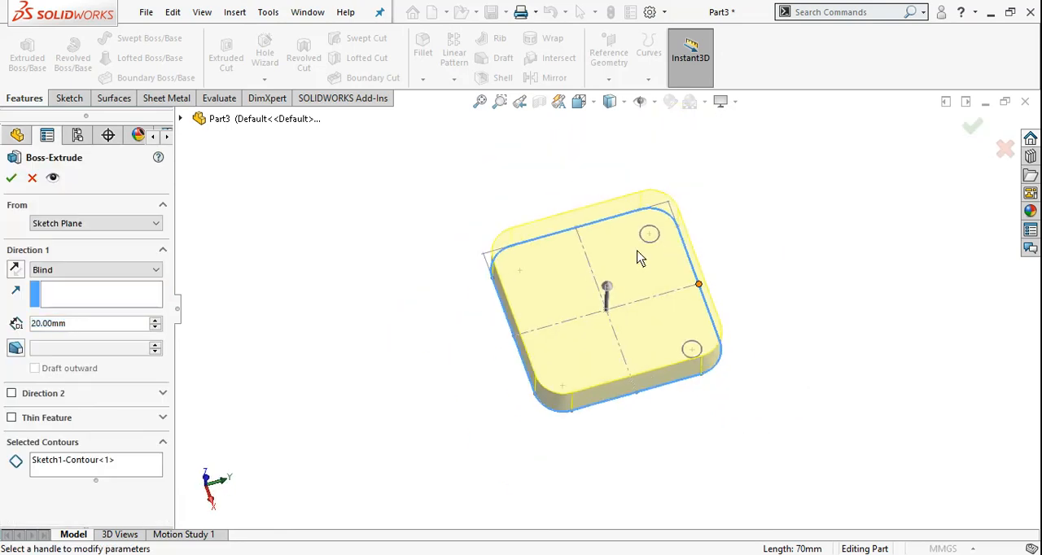
middle_click_drag(604, 368, 608, 308)
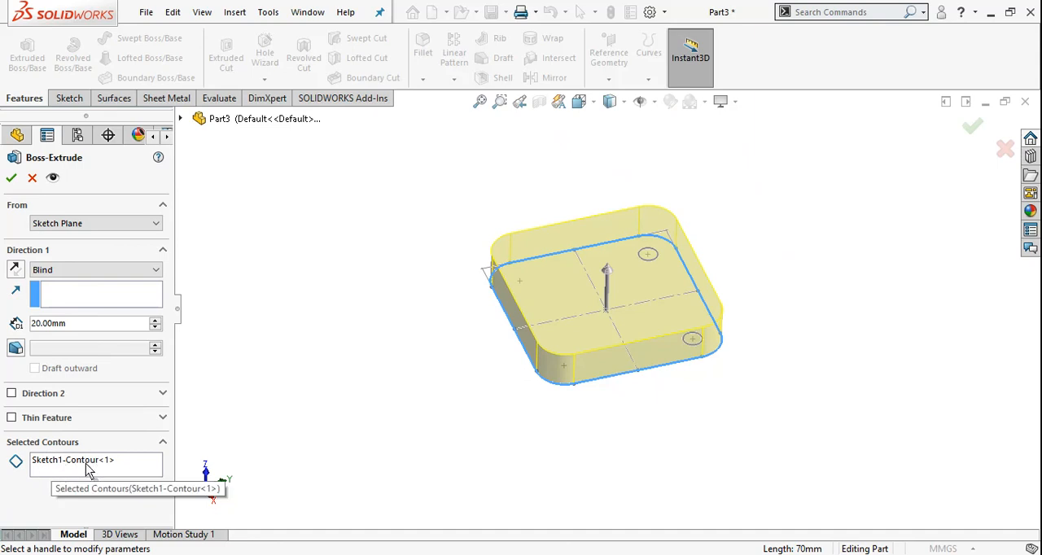
Complete the 20 mm Blind extrusion of only the outer rounded-square contour, and undo it after viewing the plate.
scroll(669, 251, "down", 1)
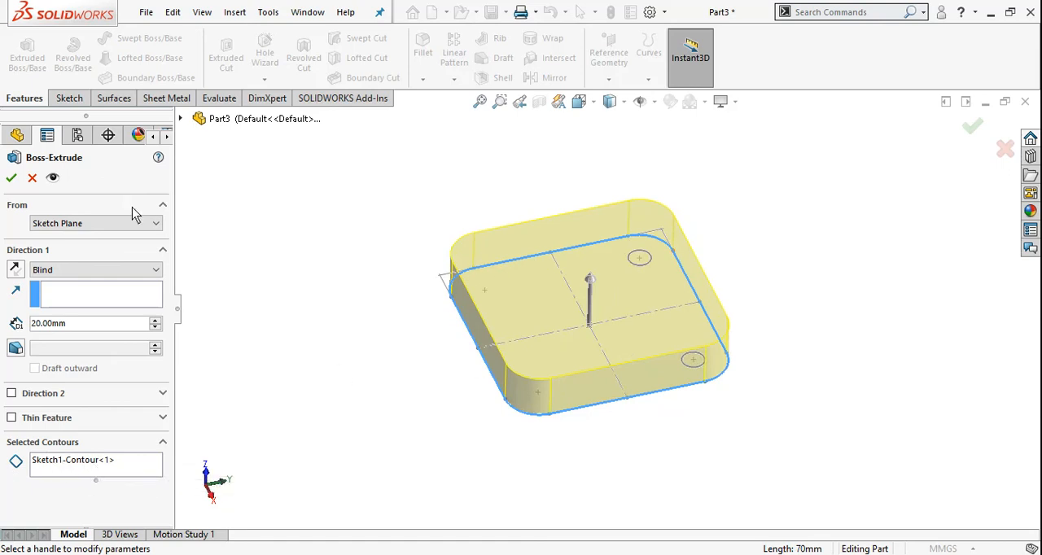
left_click(12, 178)
middle_click_drag(630, 260, 516, 214)
middle_click_drag(335, 332, 563, 380)
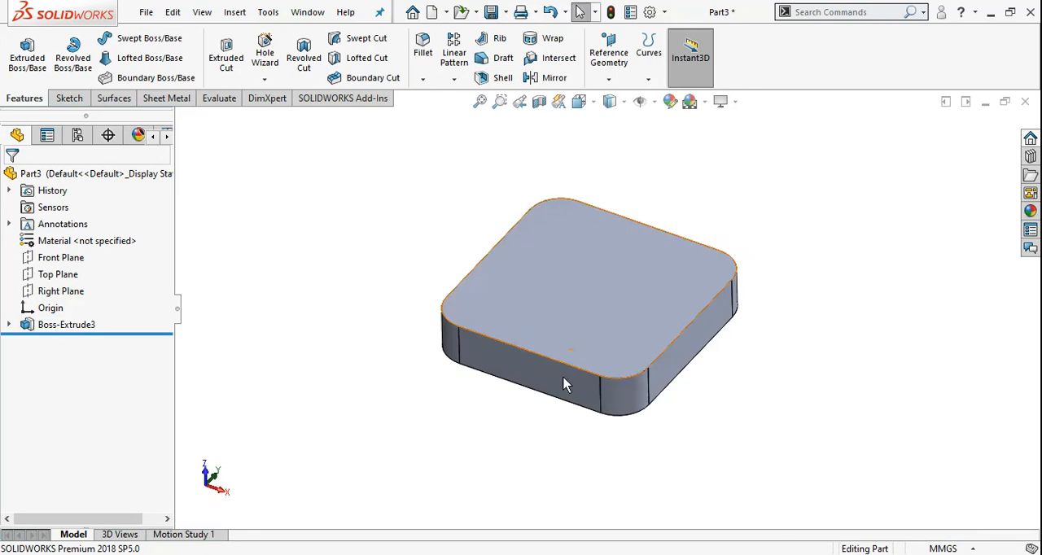
key("ctrl+z")
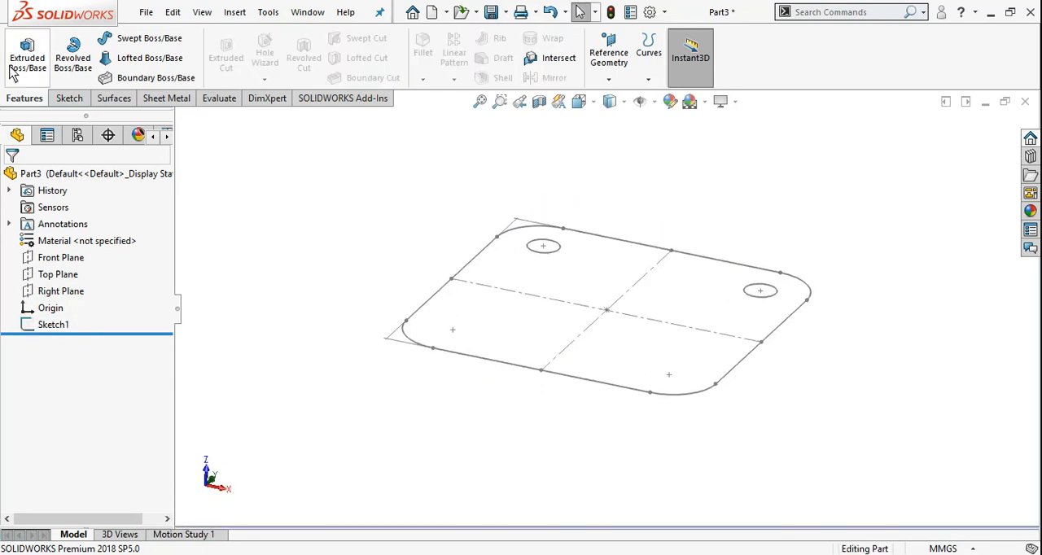
Extrude the outer rounded-square contour together with one corner circle 20 mm, and undo the extrusion after viewing the single hole.
left_click(28, 61)
left_click(439, 303)
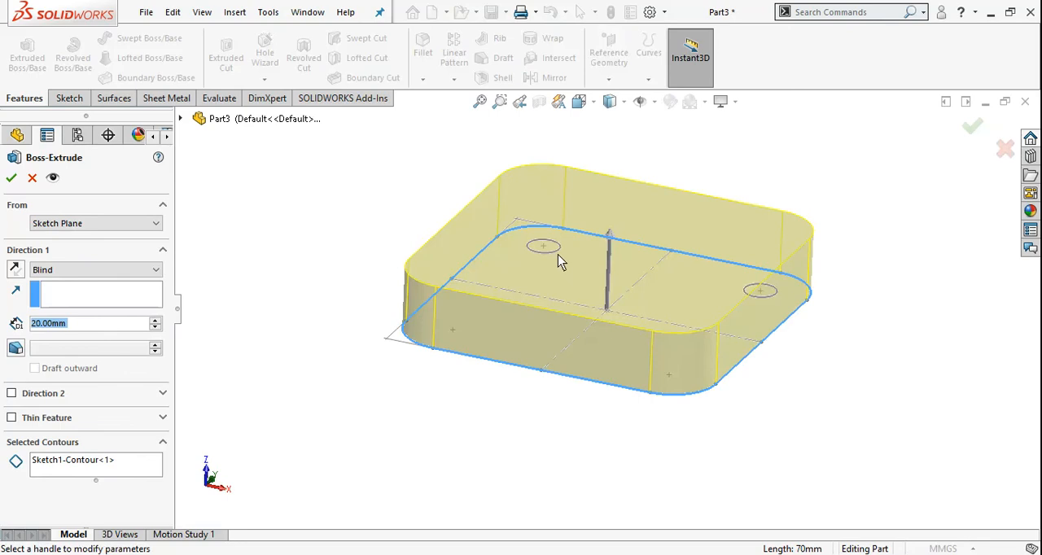
middle_click_drag(570, 263, 547, 228)
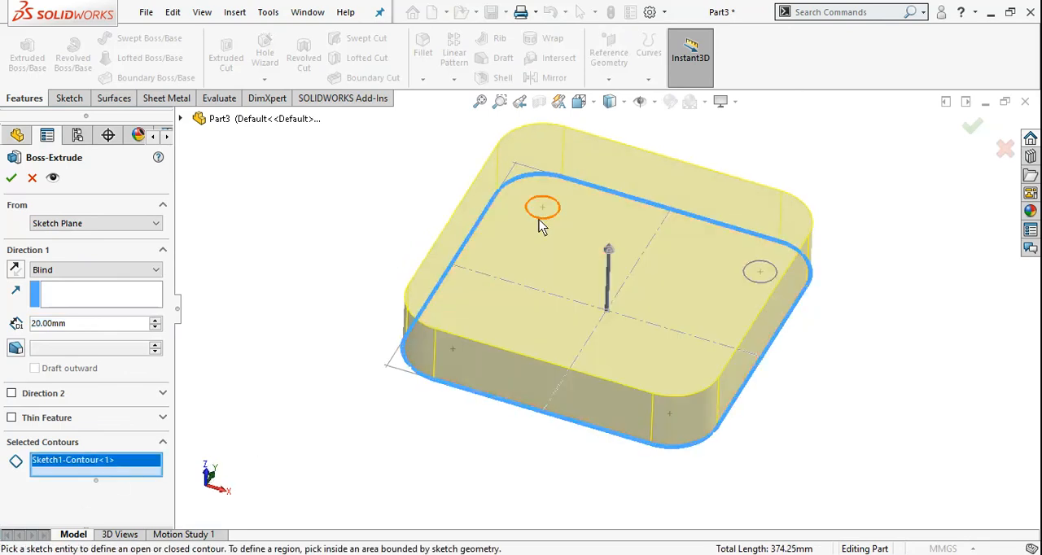
left_click(541, 219)
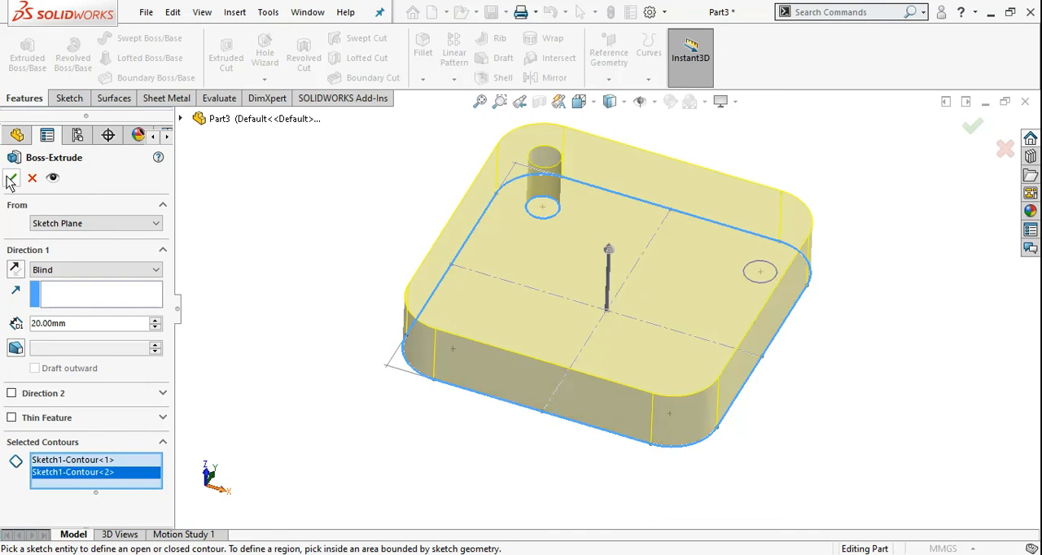
left_click(11, 179)
middle_click_drag(726, 206, 664, 366)
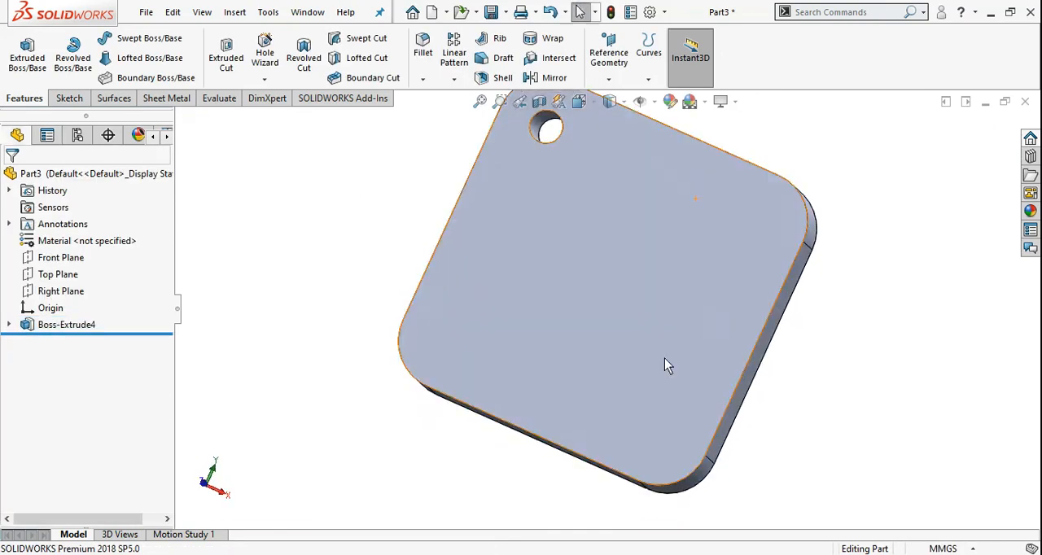
scroll(640, 327, "up", 2)
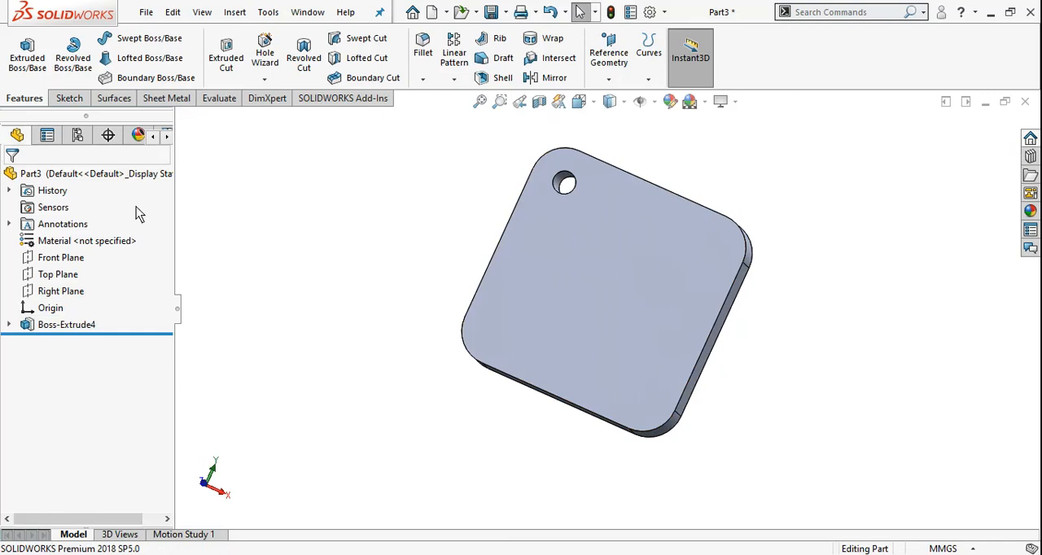
key("ctrl+z")
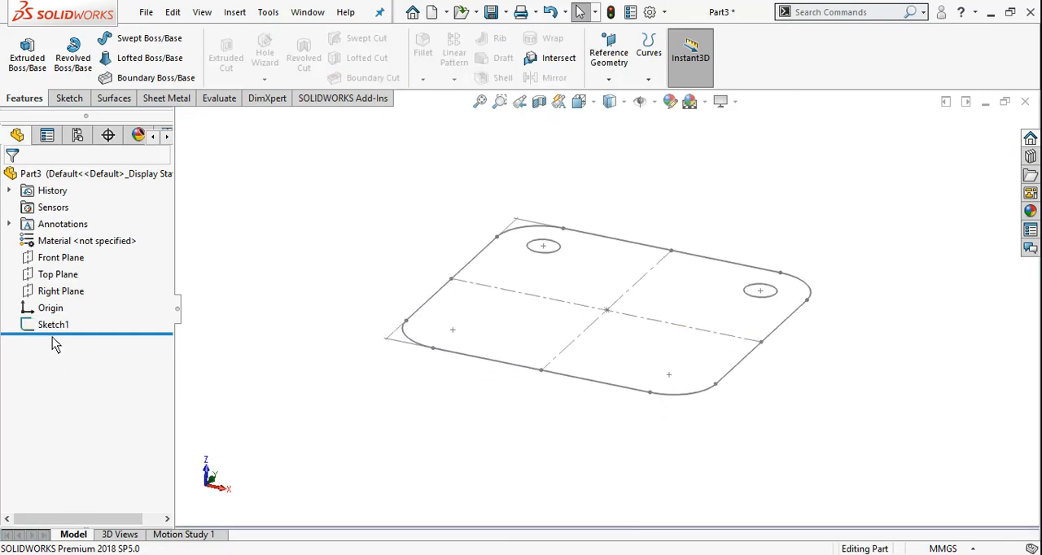
Extrude the sketch 20 mm Blind with the outer rounded-square contour and both corner circles as selected contours.
left_click(27, 56)
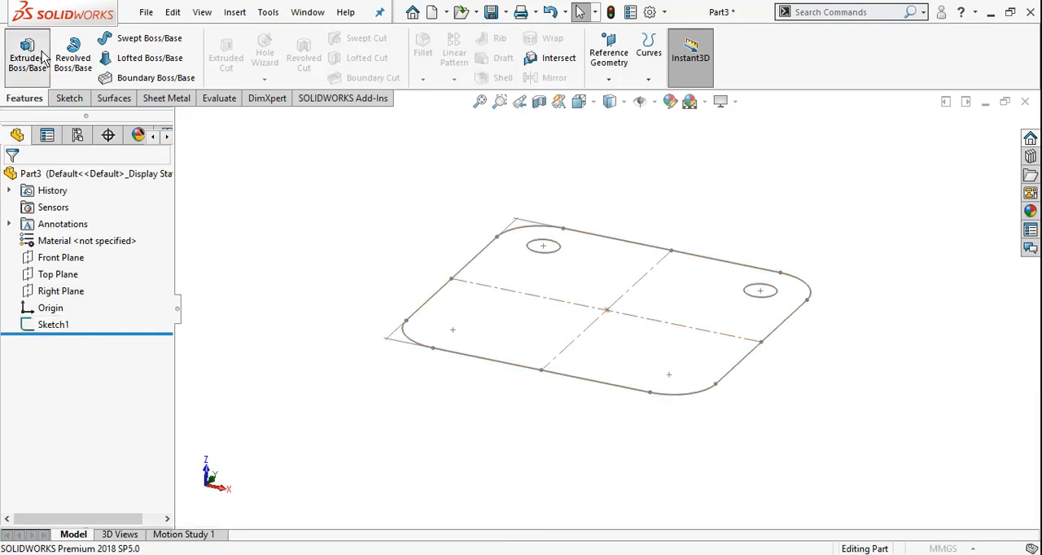
left_click(440, 298)
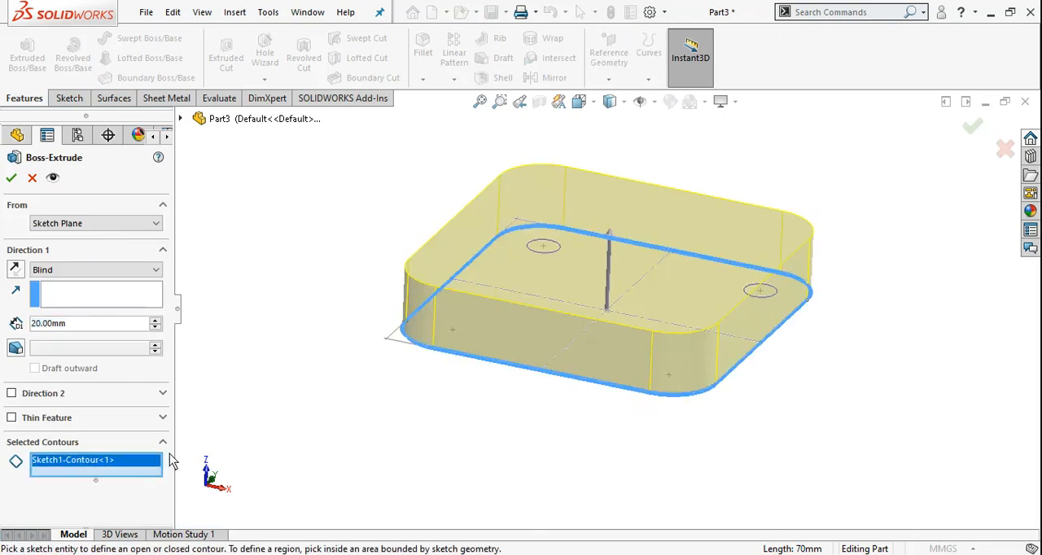
left_click(557, 247)
mouse_move(714, 216)
middle_mouse_down()
mouse_move(688, 328)
mouse_move(698, 379)
mouse_move(692, 372)
middle_mouse_up()
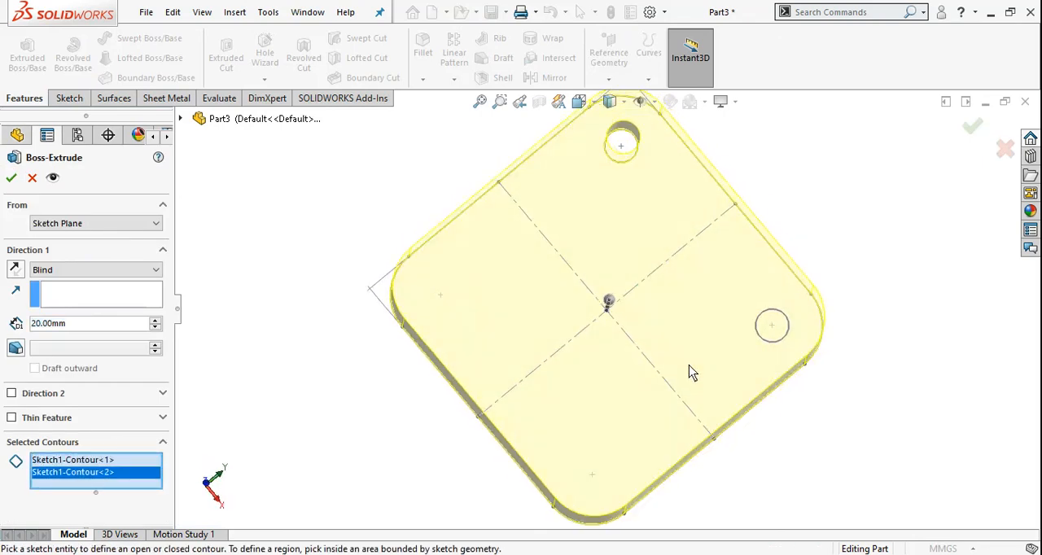
left_click(776, 322)
mouse_move(585, 392)
middle_mouse_down()
mouse_move(584, 240)
mouse_move(609, 204)
mouse_move(616, 235)
middle_mouse_up()
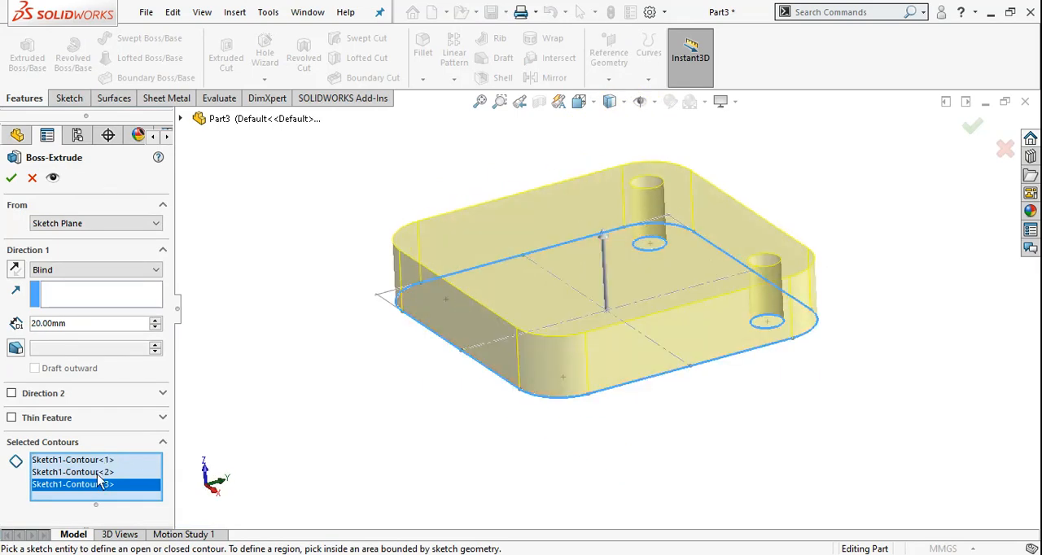
left_click(11, 177)
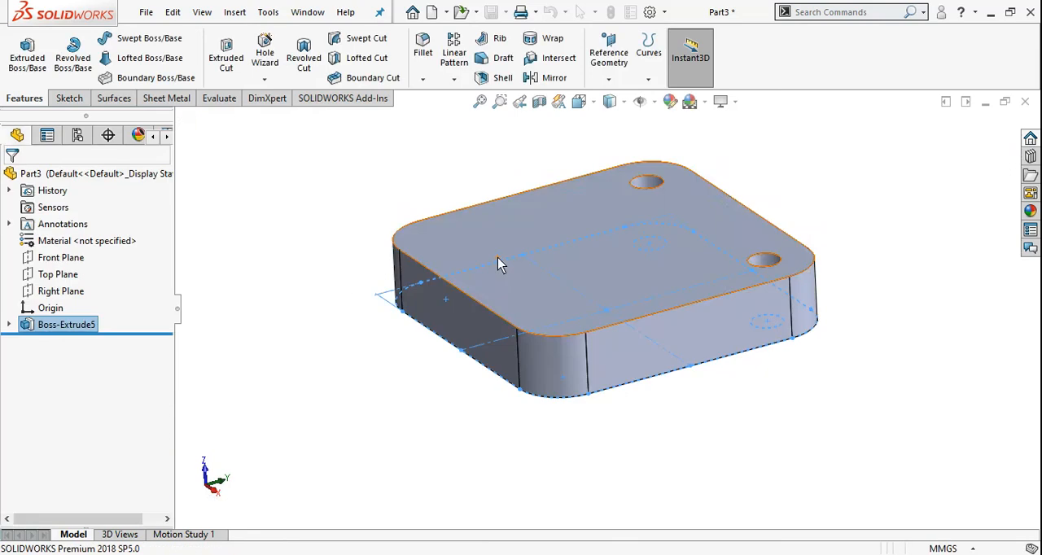
Examine the plate with its two holes and the sketch under the extrusion feature, and undo that extrusion.
mouse_move(865, 189)
middle_mouse_down()
mouse_move(564, 303)
mouse_move(538, 425)
mouse_move(553, 301)
mouse_move(580, 311)
mouse_move(558, 305)
mouse_move(551, 356)
mouse_move(603, 342)
mouse_move(619, 304)
mouse_move(624, 344)
mouse_move(614, 296)
mouse_move(656, 268)
middle_mouse_up()
scroll(647, 276, "up", 3)
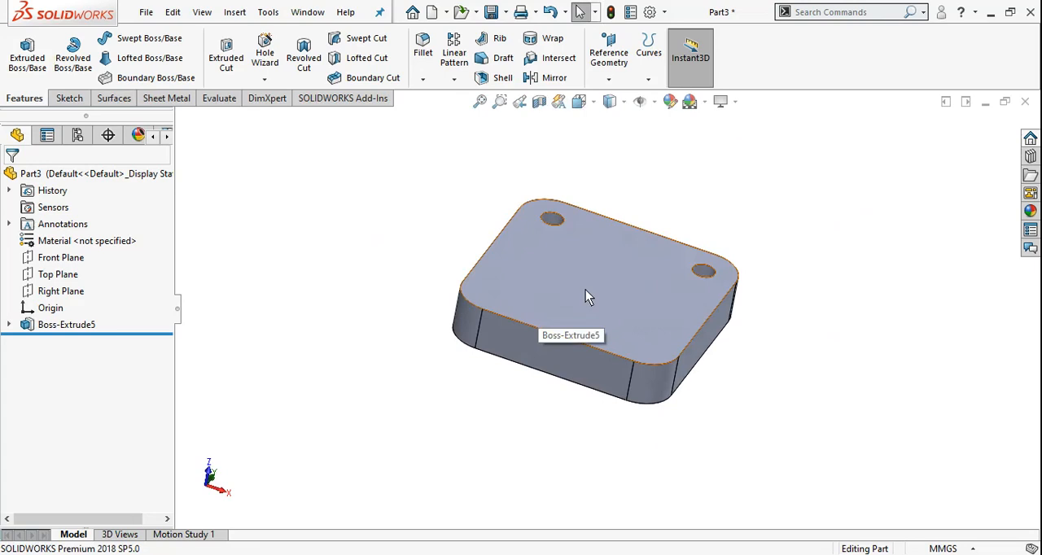
left_click(9, 326)
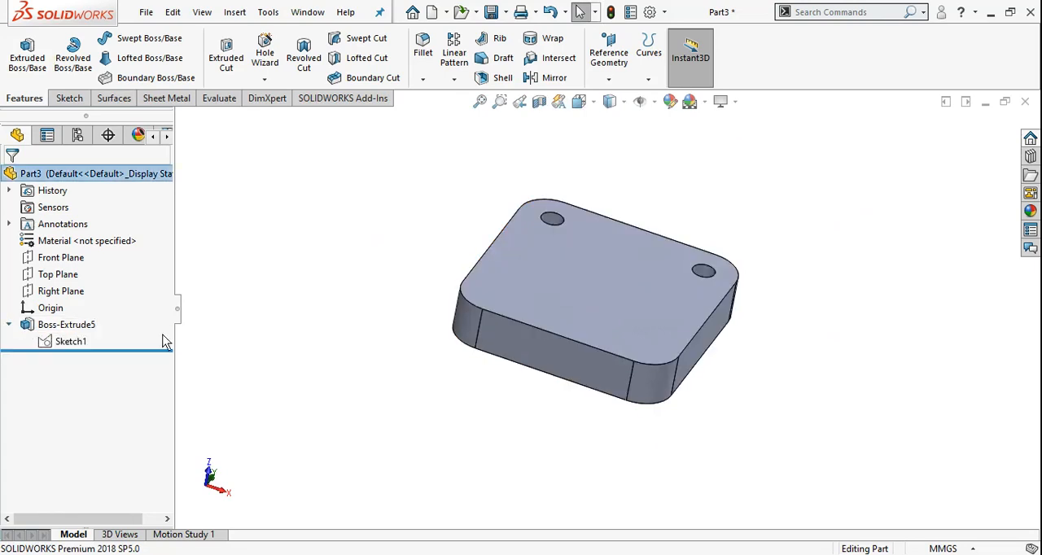
key("ctrl+z")
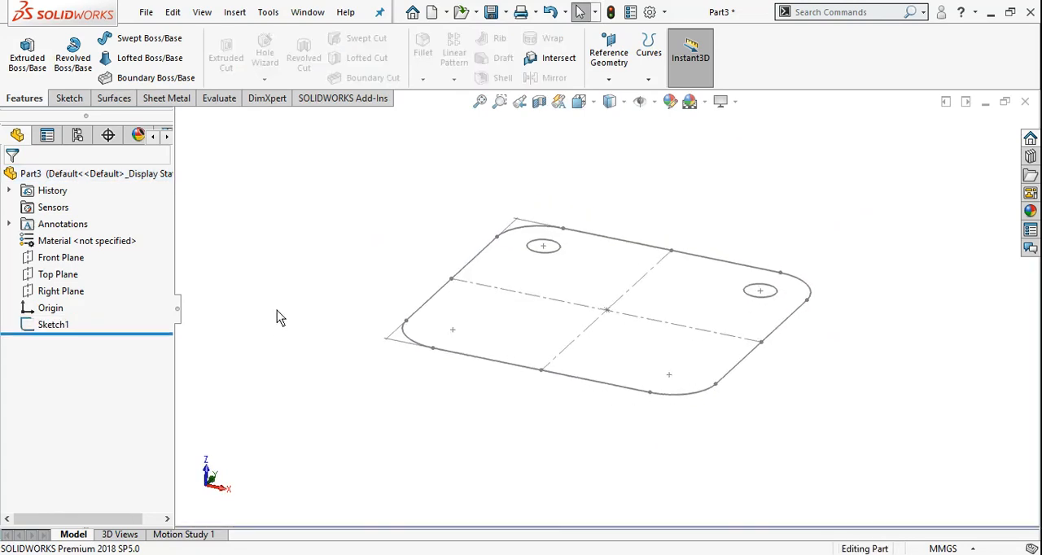
Start an Extruded Boss/Base of the outer rounded-square contour with Direction 2 enabled, 20 mm Blind on each side of the sketch plane.
left_click(27, 56)
left_click(443, 288)
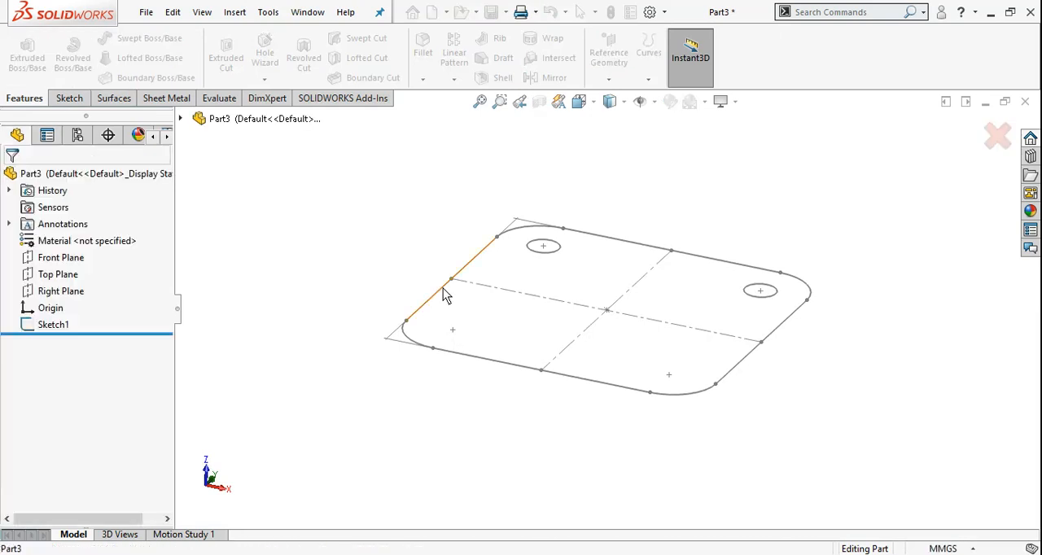
mouse_move(590, 321)
middle_mouse_down()
mouse_move(598, 293)
mouse_move(588, 318)
middle_mouse_up()
left_click(163, 394)
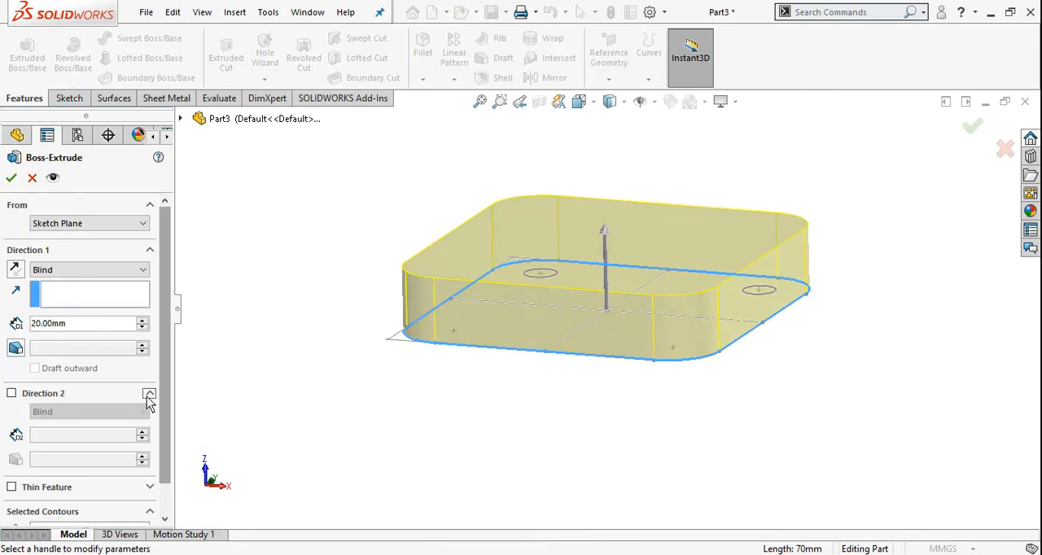
left_click(12, 393)
mouse_move(610, 393)
middle_mouse_down()
mouse_move(608, 374)
mouse_move(609, 389)
middle_mouse_up()
scroll(458, 339, "up", 3)
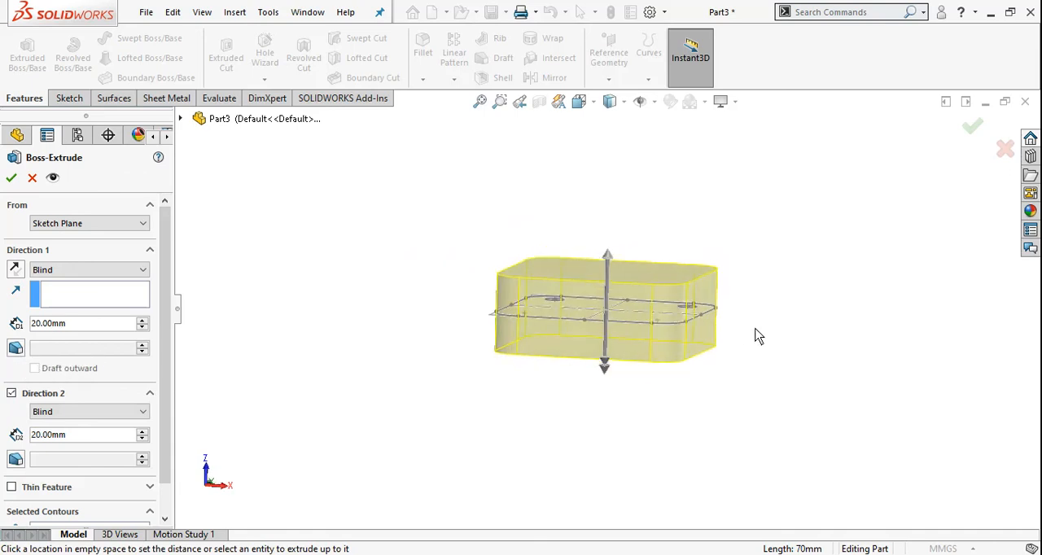
scroll(570, 330, "down", 4)
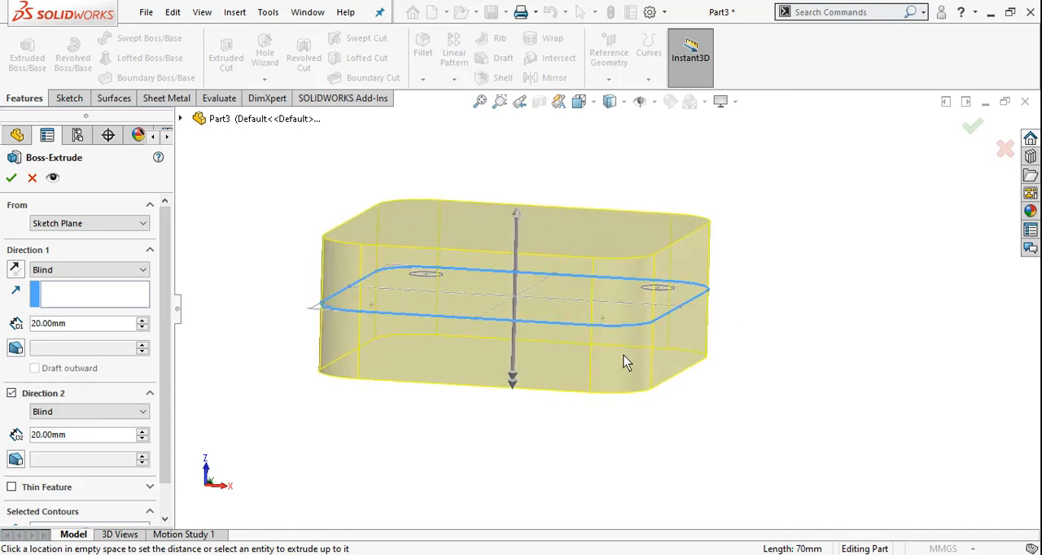
scroll(565, 350, "up", 2)
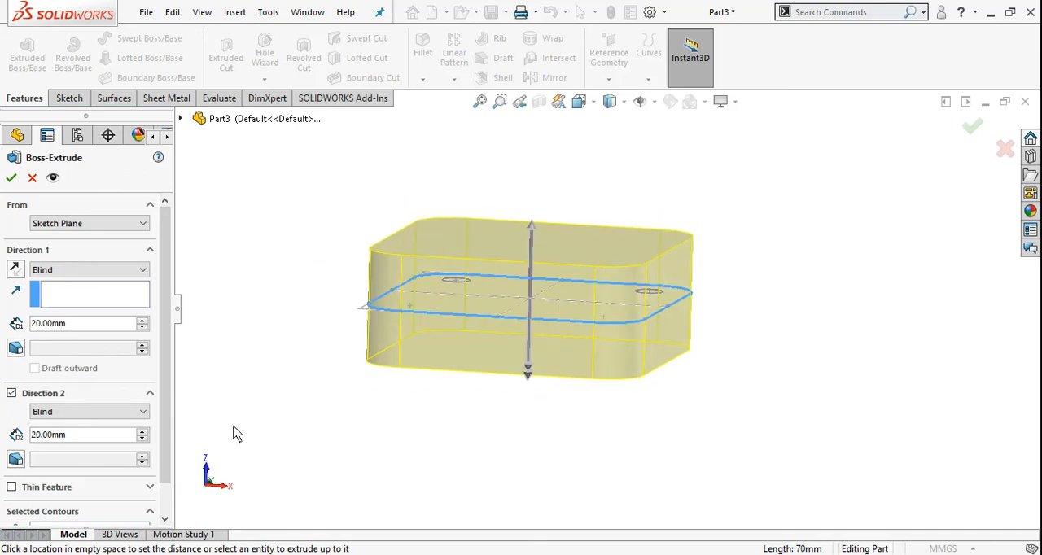
Apply a 30-degree inward draft to Direction 1 and complete the two-direction extrusion.
left_click(15, 349)
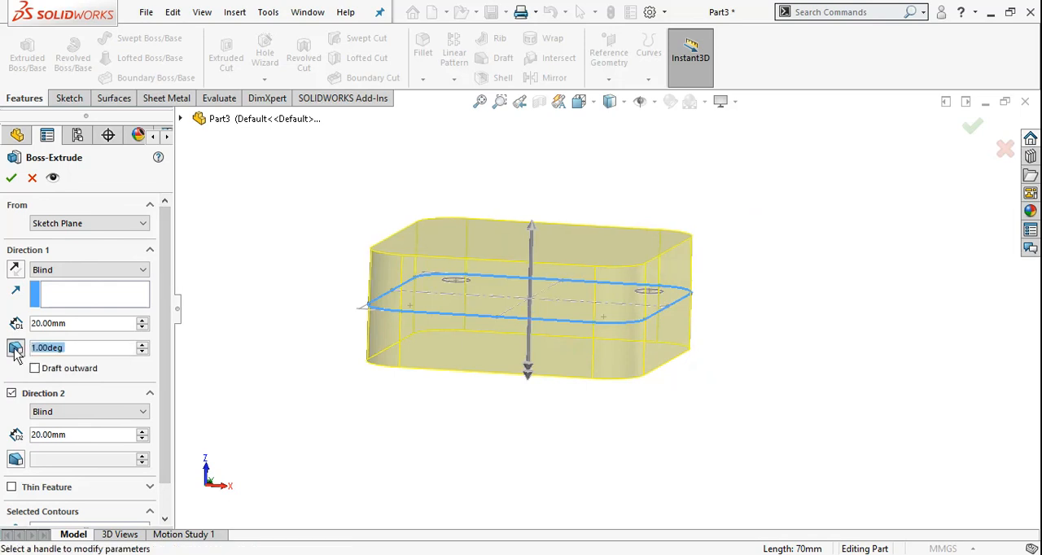
left_click(141, 348)
left_click(141, 348)
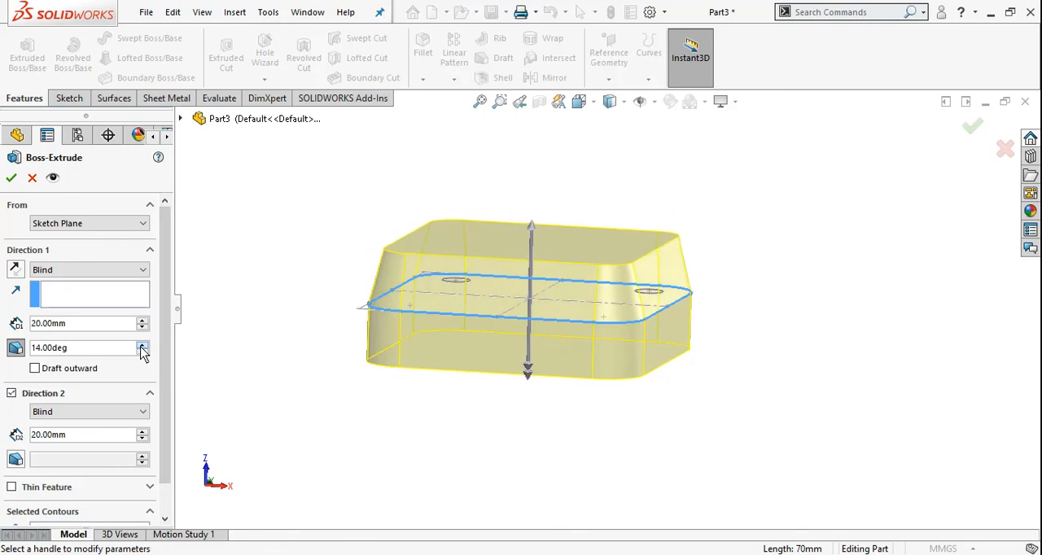
left_click(141, 347)
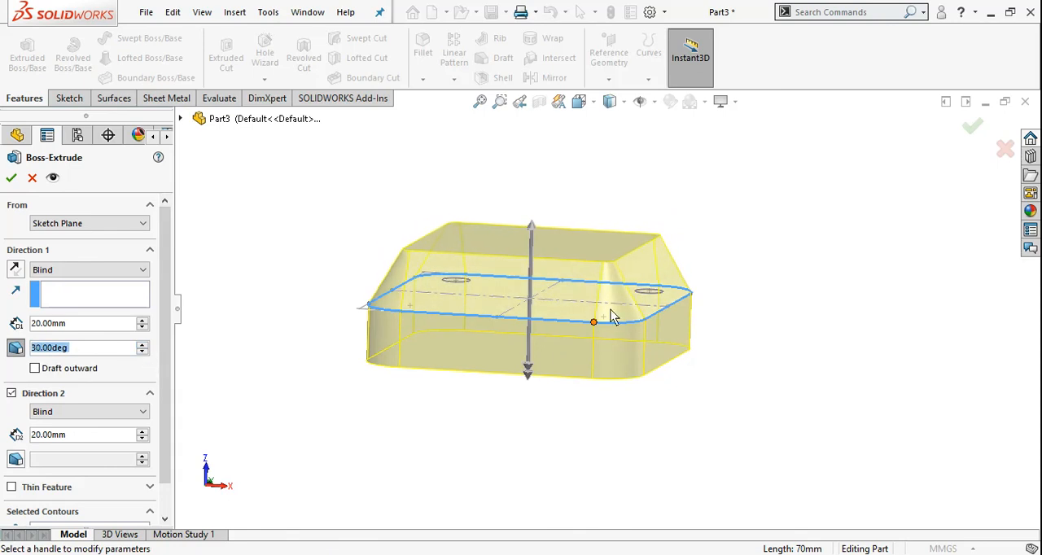
scroll(612, 316, "down", 3)
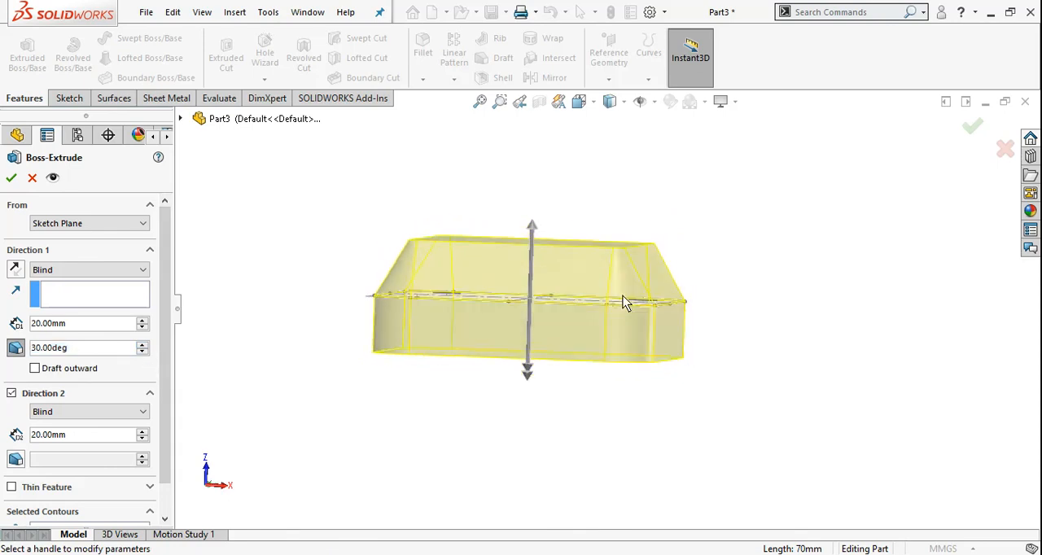
left_click(12, 178)
mouse_move(807, 377)
middle_mouse_down()
mouse_move(739, 343)
mouse_move(752, 366)
mouse_move(735, 390)
middle_mouse_up()
left_click(372, 394)
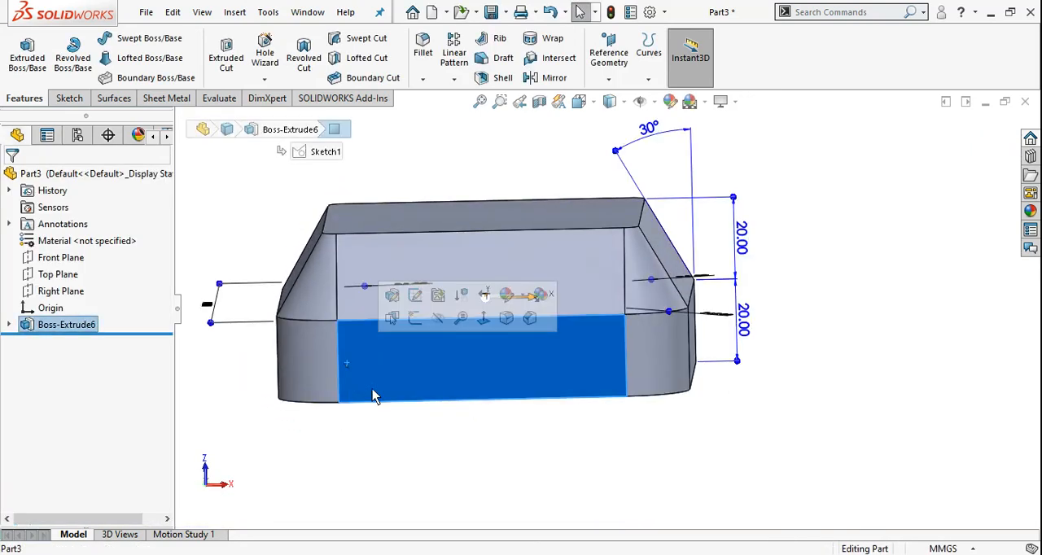
left_click(708, 471)
middle_click_drag(709, 470, 605, 430)
Edit the boss extrusion so that the Direction 1 draft goes outward.
right_click(74, 326)
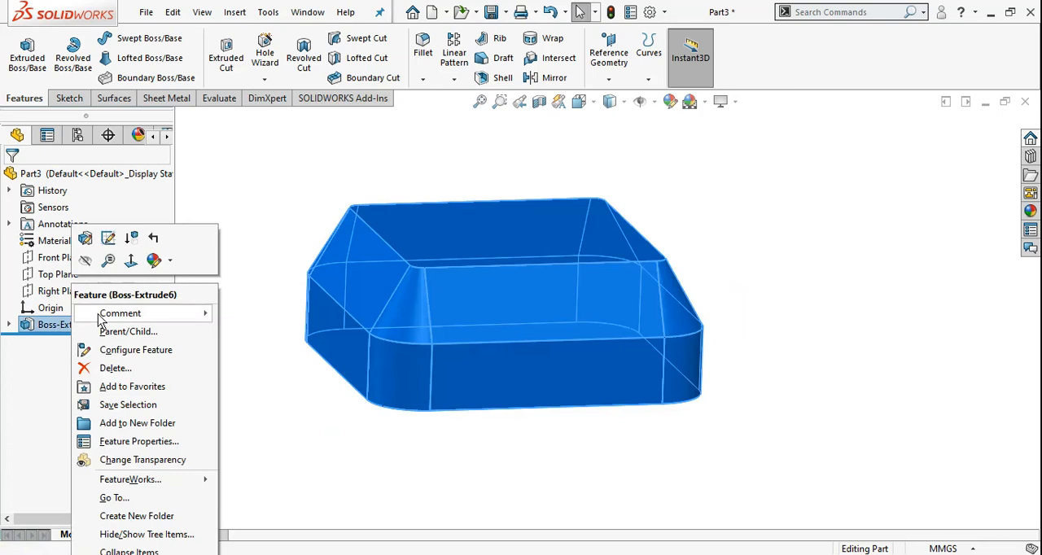
left_click(85, 239)
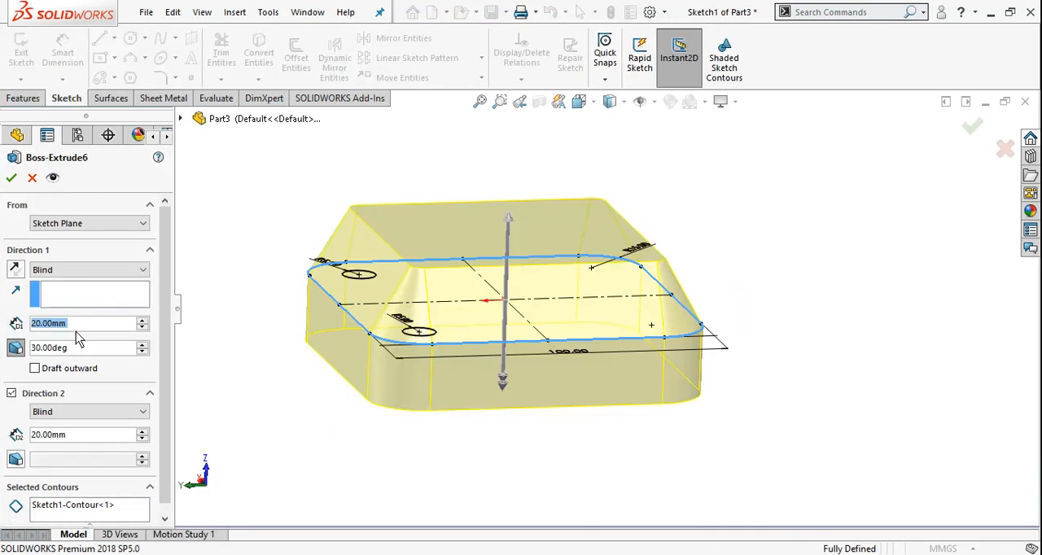
mouse_move(524, 324)
middle_mouse_down()
mouse_move(524, 311)
mouse_move(526, 321)
middle_mouse_up()
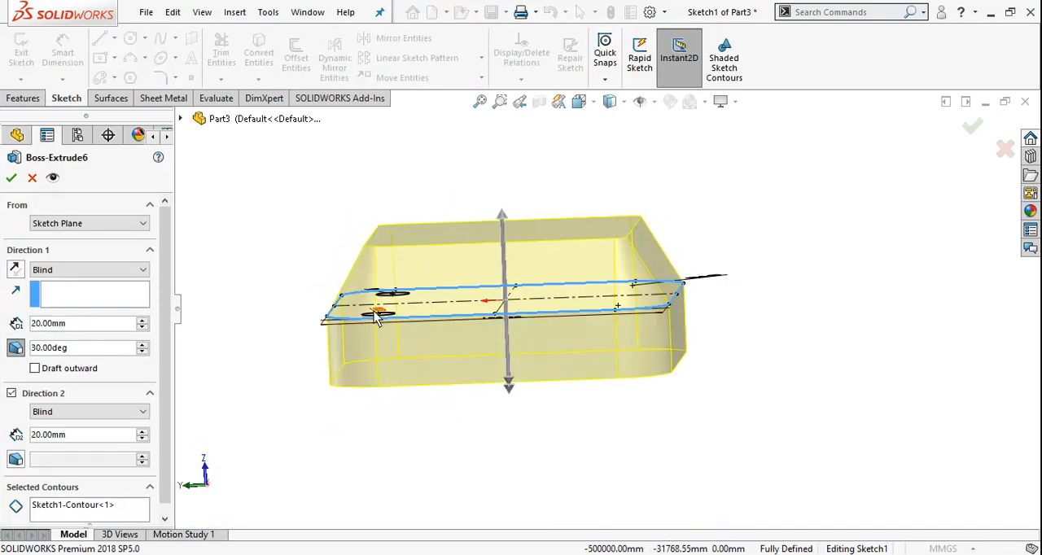
left_click(35, 369)
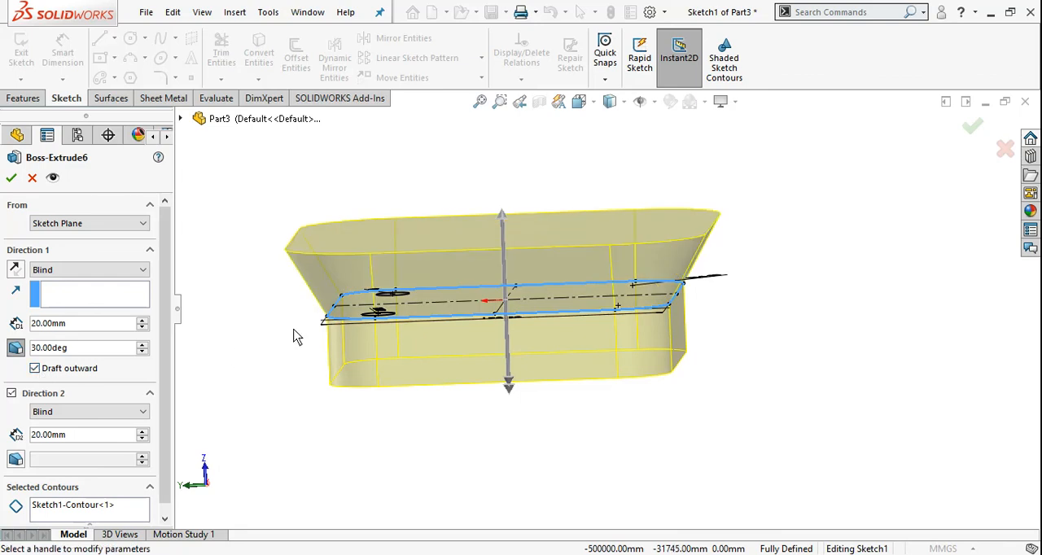
left_click(11, 178)
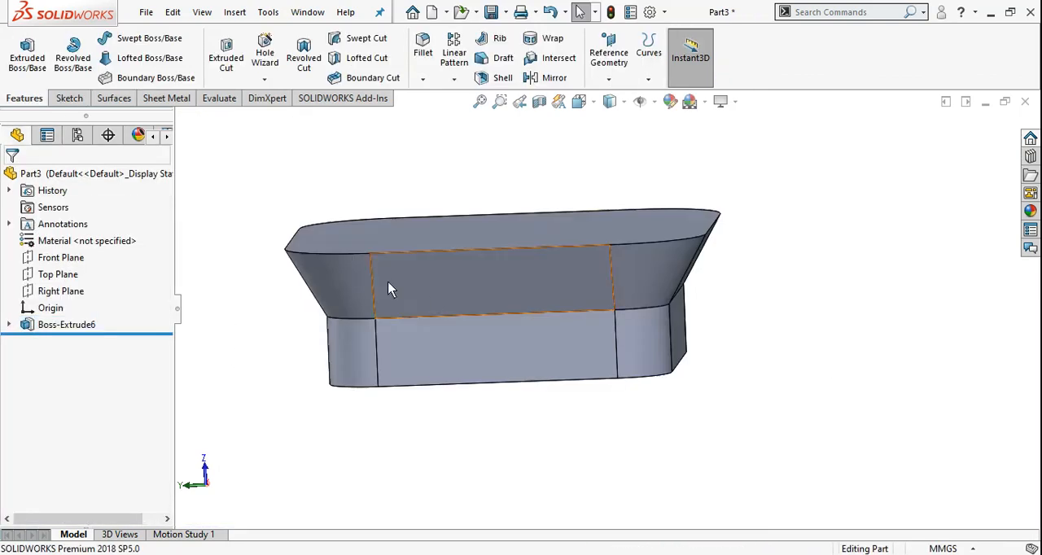
middle_click_drag(511, 259, 579, 287)
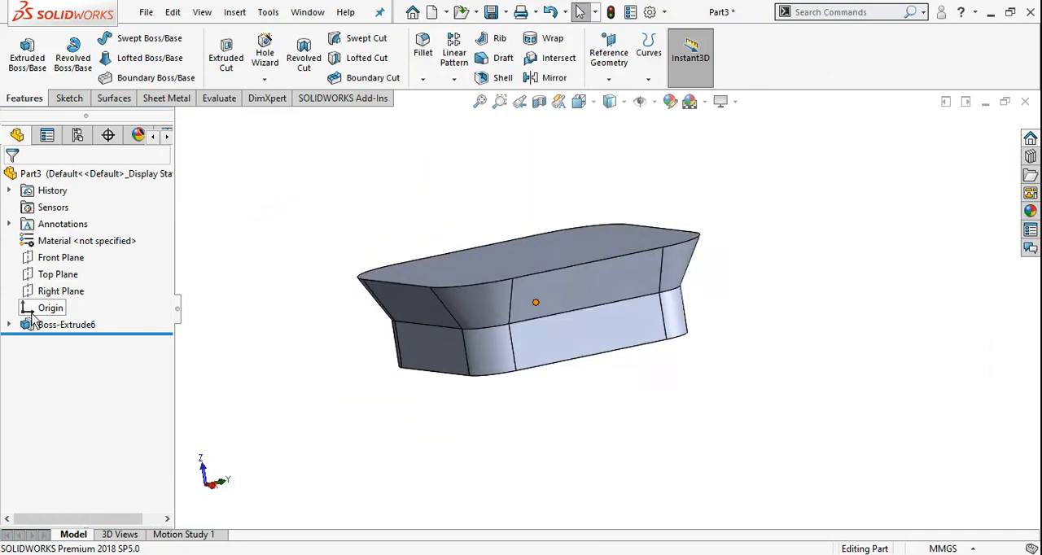
Edit the boss extrusion to add a 30-degree outward draft to Direction 2.
right_click(56, 326)
left_click(85, 238)
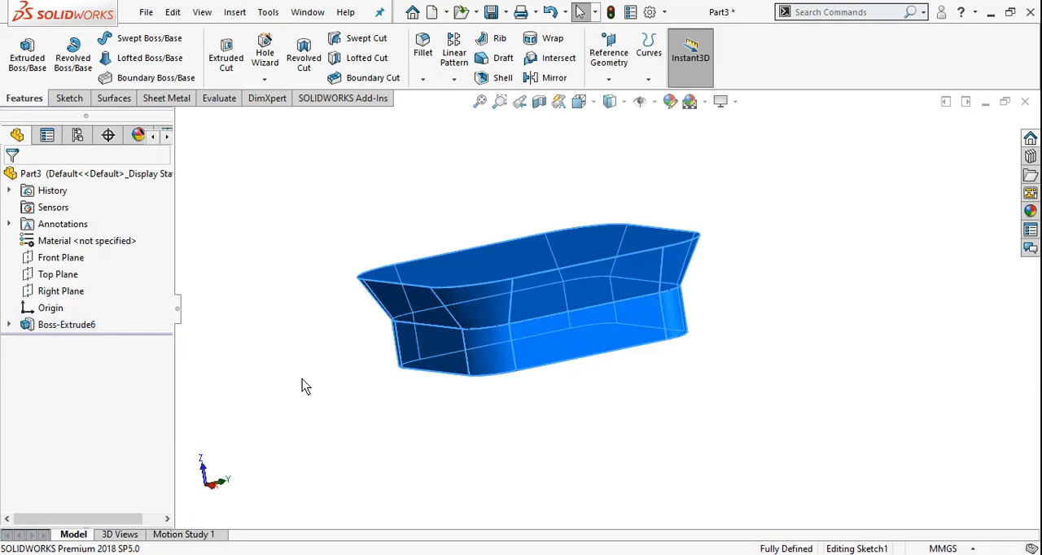
left_click_drag(166, 400, 159, 430)
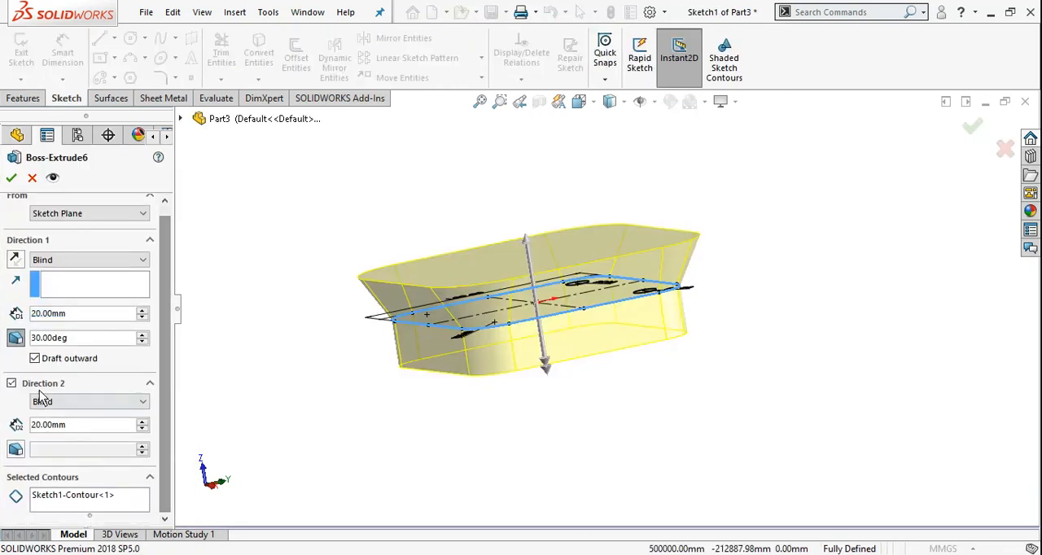
left_click(16, 452)
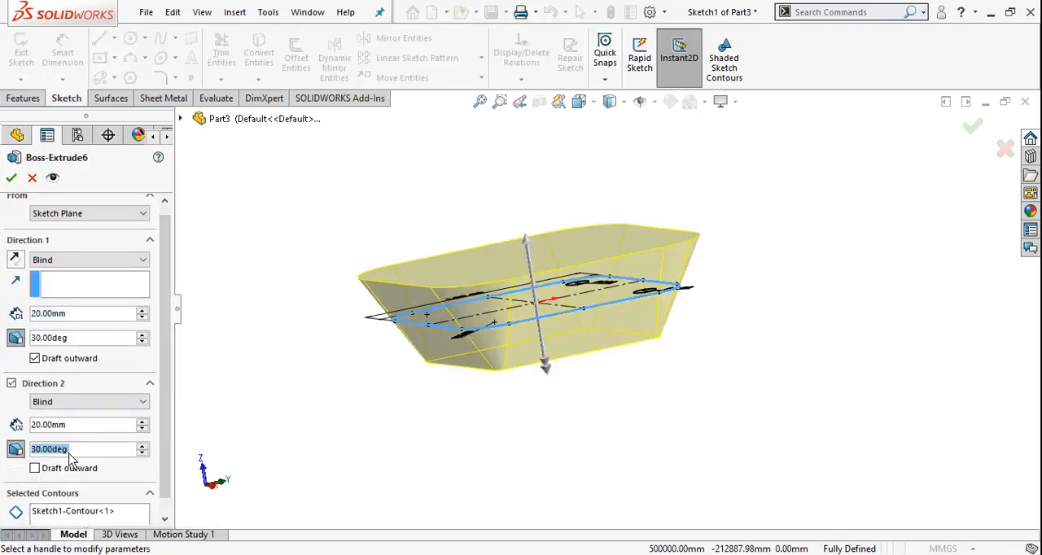
left_click(35, 469)
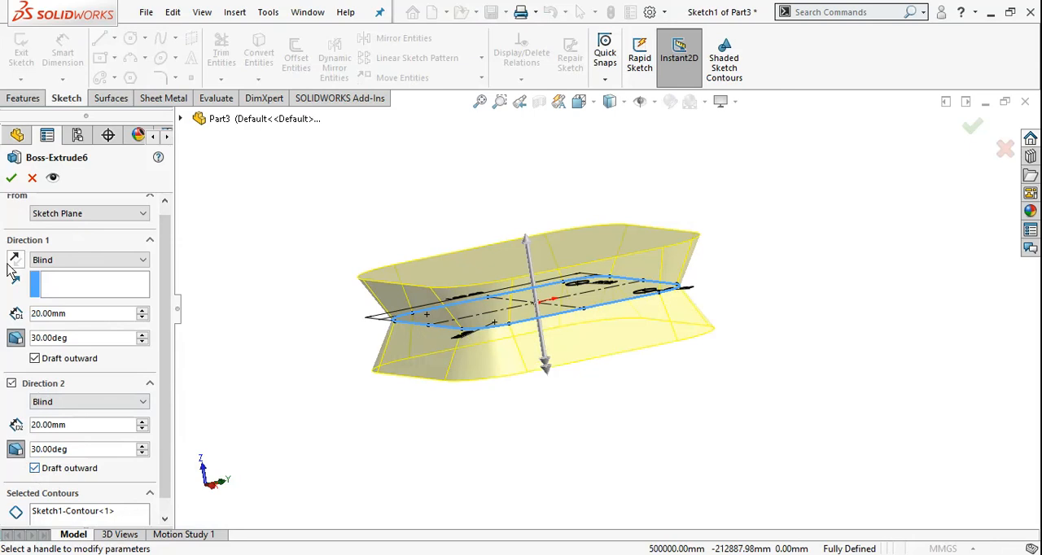
left_click(13, 181)
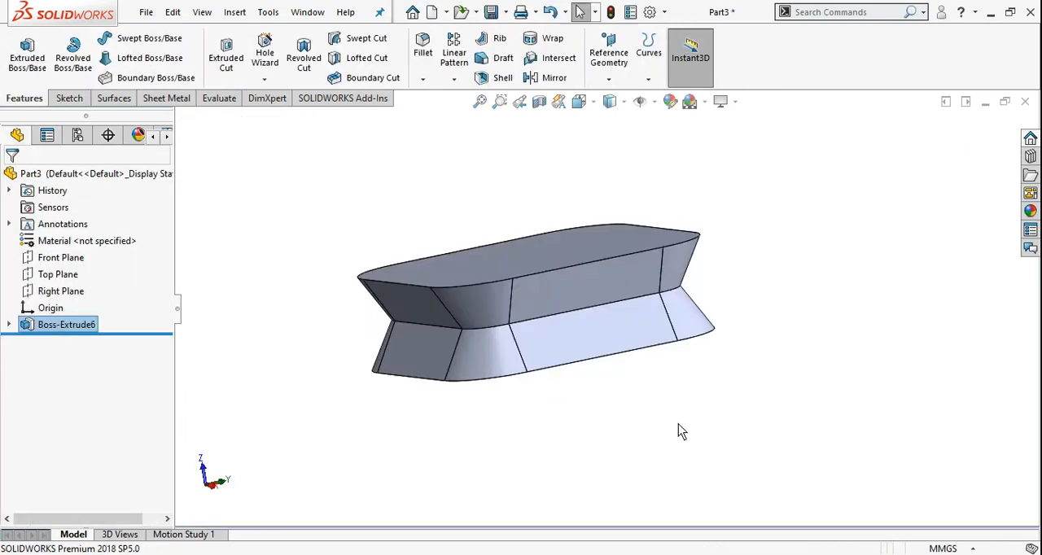
middle_click_drag(679, 345, 616, 404)
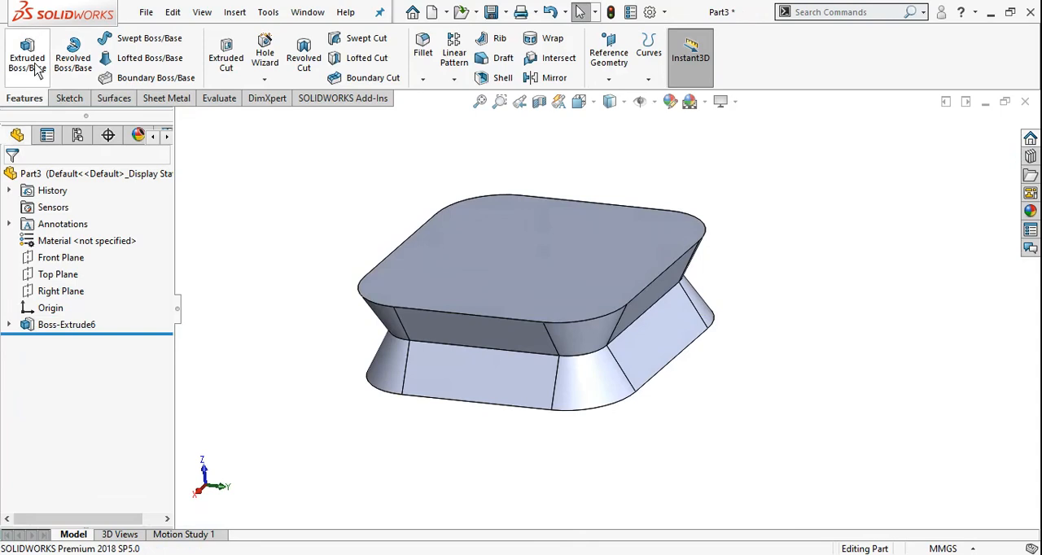